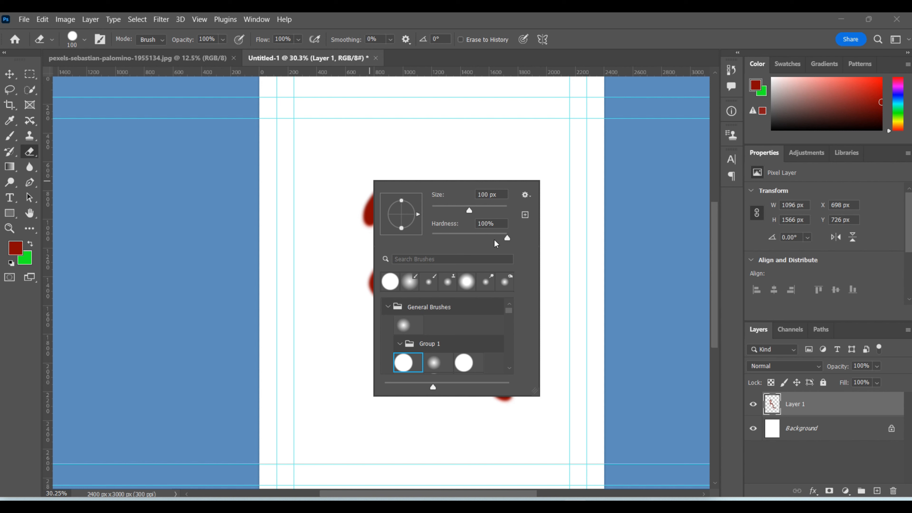
# Show brush stroke previews in the eraser's brush picker and choose the soft round brush in General Brushes.
pyautogui.click(526, 196)
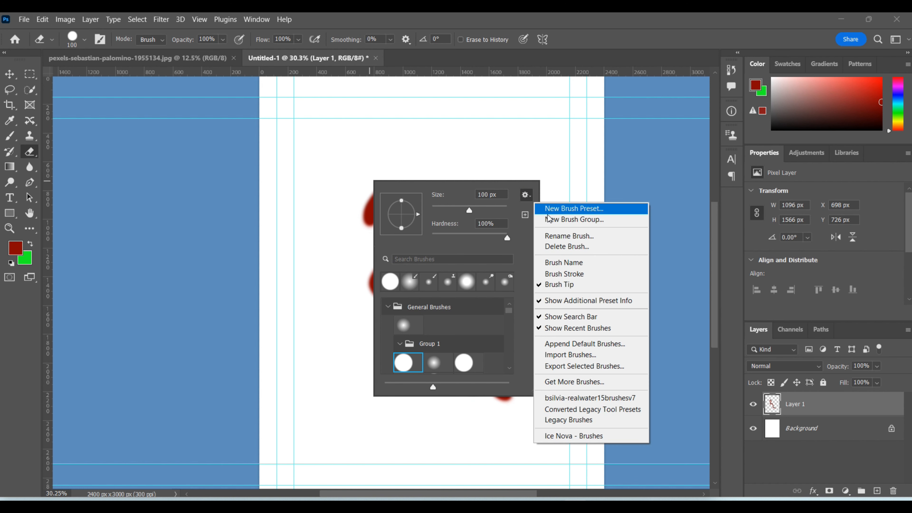
pyautogui.click(559, 274)
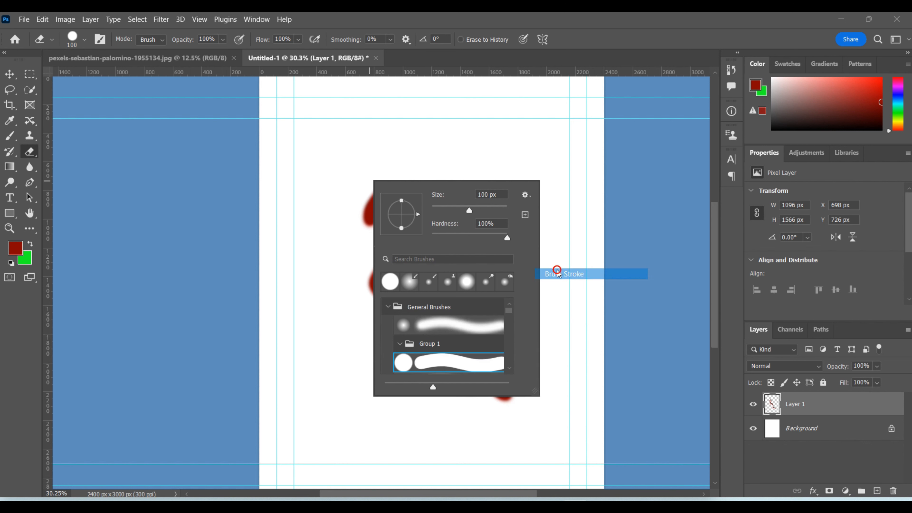
pyautogui.click(448, 324)
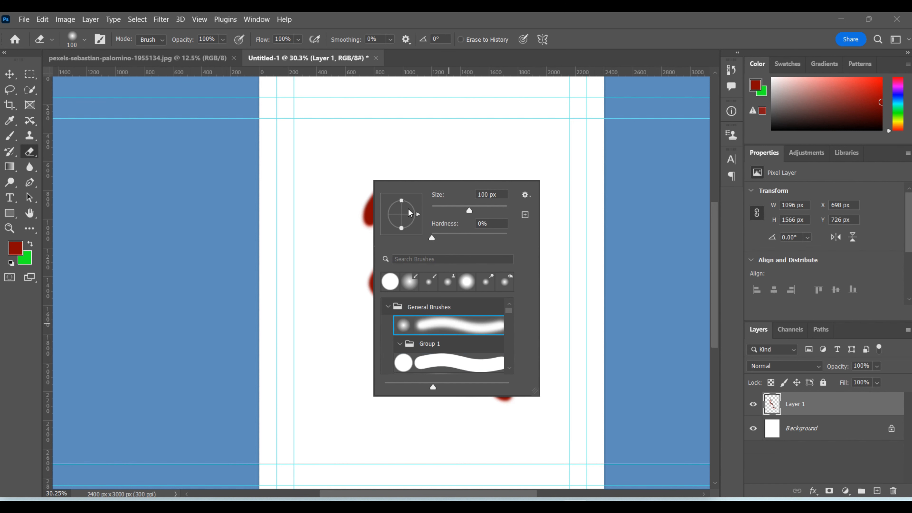
# Enlarge the soft eraser to 338 px.
pyautogui.moveTo(471, 209); pyautogui.dragTo(476, 210)
pyautogui.click(310, 209)
pyautogui.rightClick(399, 212)
pyautogui.moveTo(504, 240); pyautogui.dragTo(513, 240)
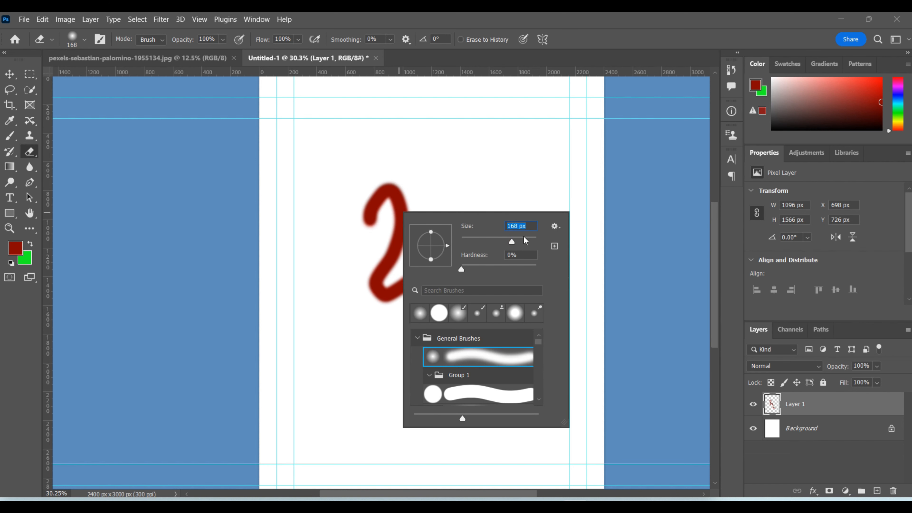
pyautogui.click(525, 237)
pyautogui.click(340, 194)
# Try erasing along the red stroke on Layer 1 with the soft eraser, and undo it.
pyautogui.scroll(4, 388, 196)
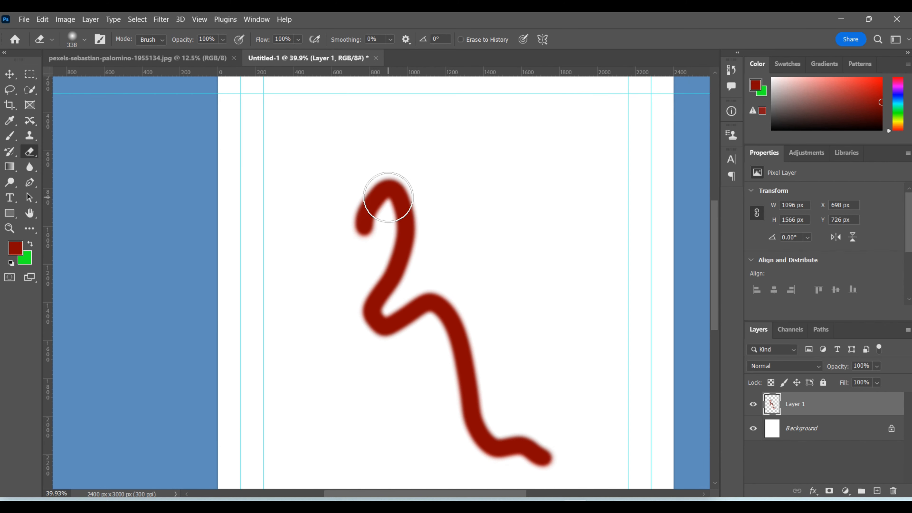
pyautogui.moveTo(373, 195)
pyautogui.mouseDown()
pyautogui.moveTo(344, 202)
pyautogui.moveTo(338, 242)
pyautogui.moveTo(350, 190)
pyautogui.moveTo(376, 337)
pyautogui.moveTo(433, 332)
pyautogui.moveTo(458, 312)
pyautogui.moveTo(498, 324)
pyautogui.moveTo(484, 355)
pyautogui.moveTo(432, 382)
pyautogui.moveTo(467, 377)
pyautogui.moveTo(463, 388)
pyautogui.moveTo(420, 281)
pyautogui.moveTo(265, 363)
pyautogui.moveTo(428, 316)
pyautogui.moveTo(374, 237)
pyautogui.moveTo(438, 249)
pyautogui.moveTo(424, 214)
pyautogui.moveTo(358, 202)
pyautogui.moveTo(392, 225)
pyautogui.moveTo(382, 195)
pyautogui.moveTo(430, 340)
pyautogui.mouseUp()
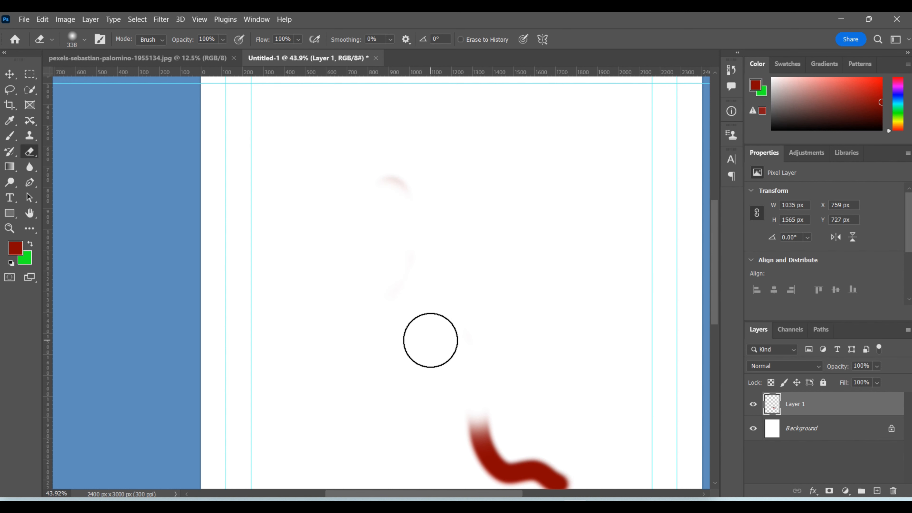
pyautogui.hotkey('ctrl', 'z')
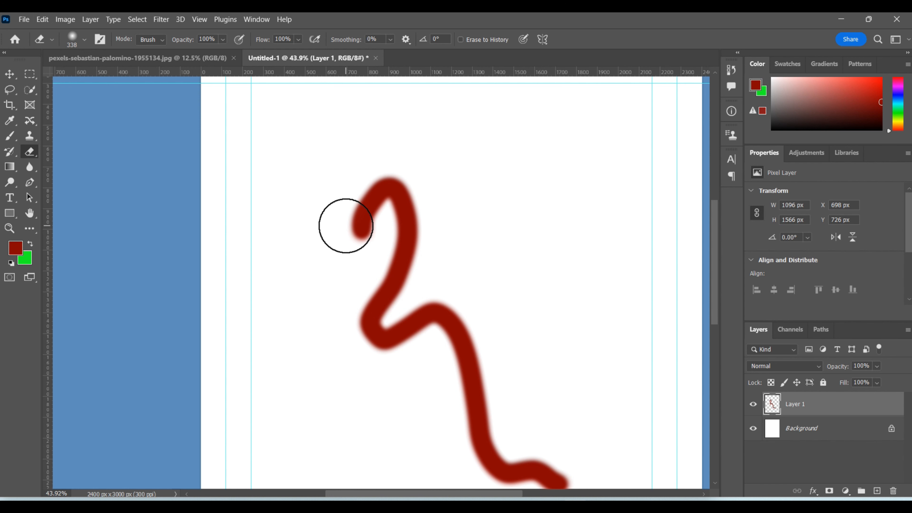
# Switch to the mountain road photo, try erasing across the sky on the Background layer, and undo the strokes.
pyautogui.click(116, 58)
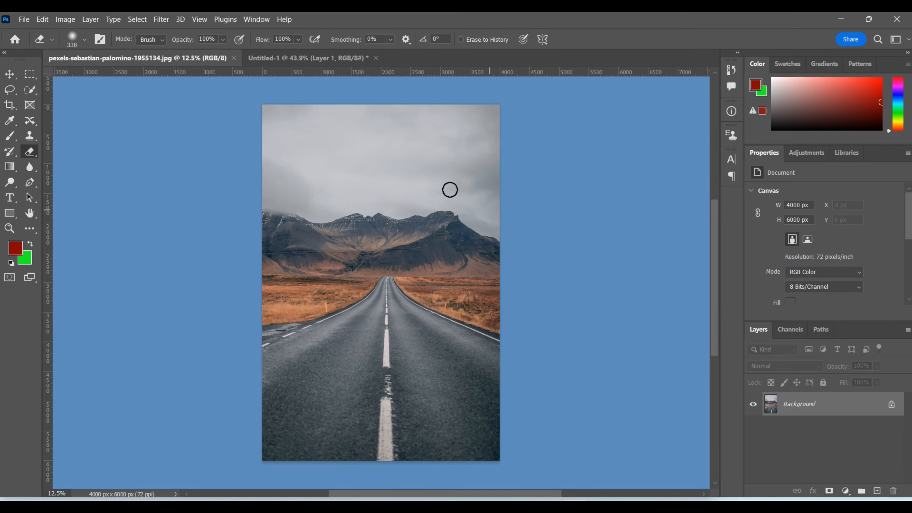
pyautogui.scroll(3, 322, 126)
pyautogui.moveTo(266, 190)
pyautogui.mouseDown()
pyautogui.moveTo(458, 172)
pyautogui.moveTo(251, 206)
pyautogui.moveTo(382, 217)
pyautogui.moveTo(376, 255)
pyautogui.moveTo(409, 249)
pyautogui.moveTo(431, 176)
pyautogui.moveTo(410, 161)
pyautogui.moveTo(333, 172)
pyautogui.mouseUp()
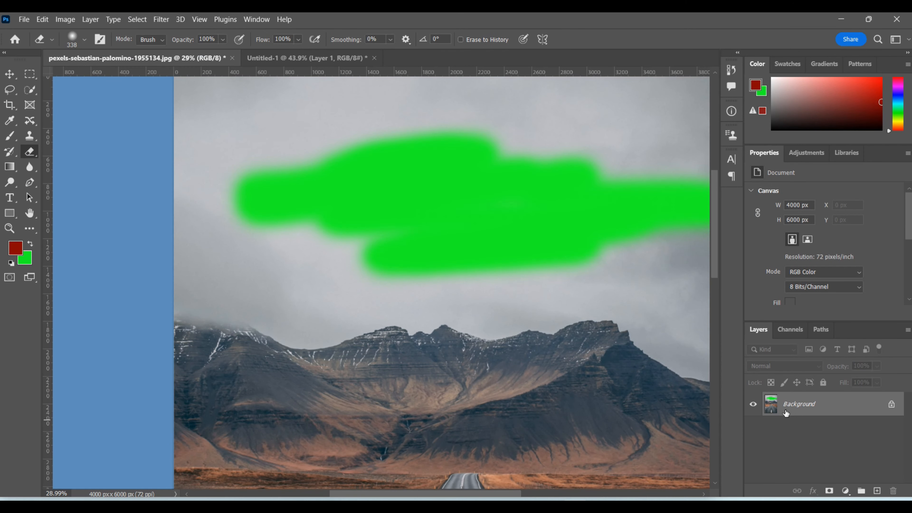
pyautogui.click(785, 410)
pyautogui.hotkey('ctrl', 'z')
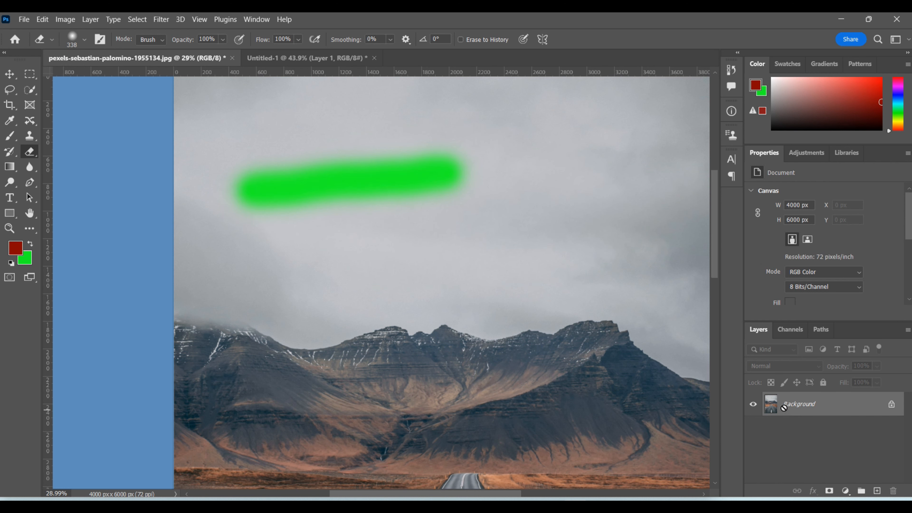
pyautogui.hotkey('ctrl', 'z')
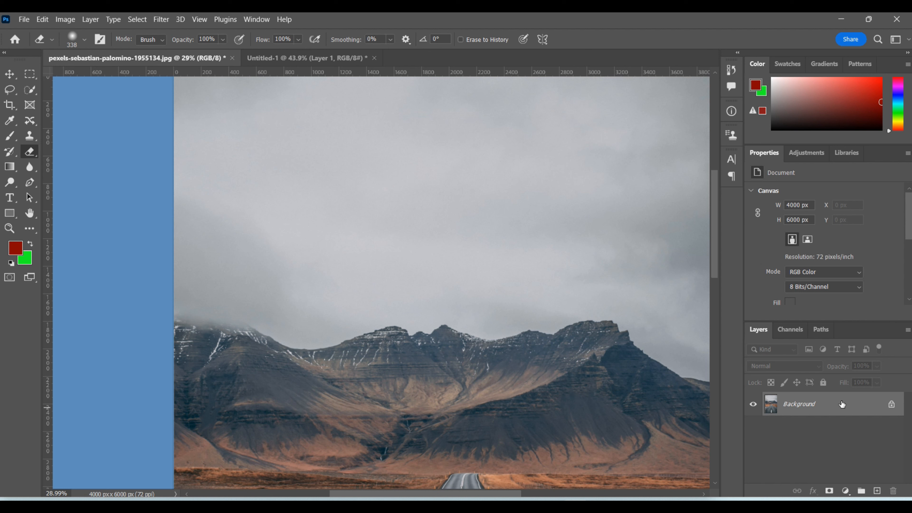
# Convert the Background to a regular layer, try erasing part of the sky, and undo both changes.
pyautogui.doubleClick(825, 407)
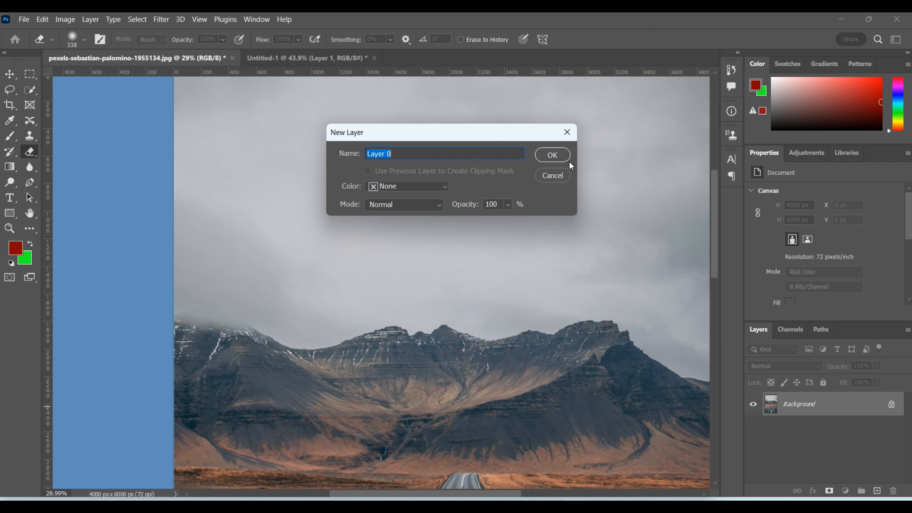
pyautogui.click(555, 157)
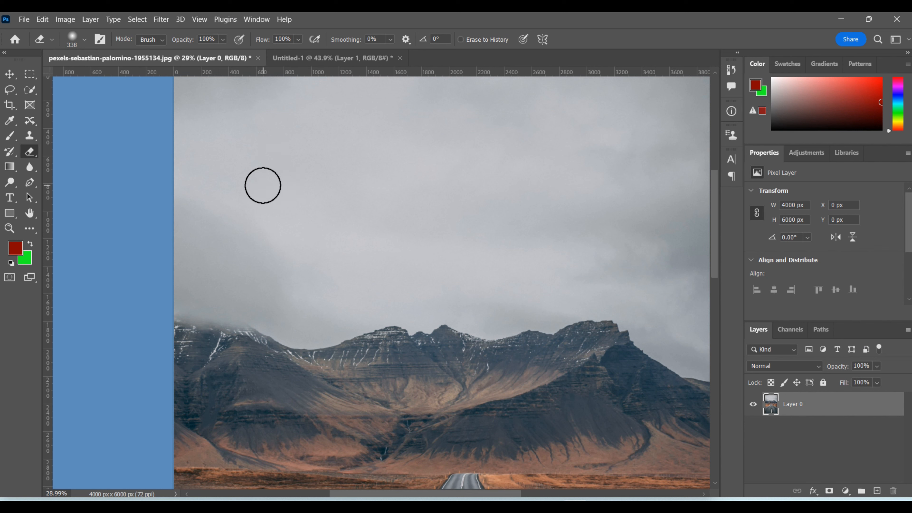
pyautogui.click(262, 185)
pyautogui.moveTo(374, 181)
pyautogui.mouseDown()
pyautogui.moveTo(272, 206)
pyautogui.moveTo(404, 200)
pyautogui.moveTo(439, 211)
pyautogui.moveTo(323, 237)
pyautogui.moveTo(456, 229)
pyautogui.moveTo(537, 202)
pyautogui.moveTo(425, 252)
pyautogui.moveTo(220, 259)
pyautogui.moveTo(195, 244)
pyautogui.moveTo(319, 285)
pyautogui.moveTo(244, 282)
pyautogui.moveTo(195, 255)
pyautogui.moveTo(337, 184)
pyautogui.moveTo(261, 200)
pyautogui.moveTo(245, 215)
pyautogui.moveTo(354, 231)
pyautogui.moveTo(286, 231)
pyautogui.mouseUp()
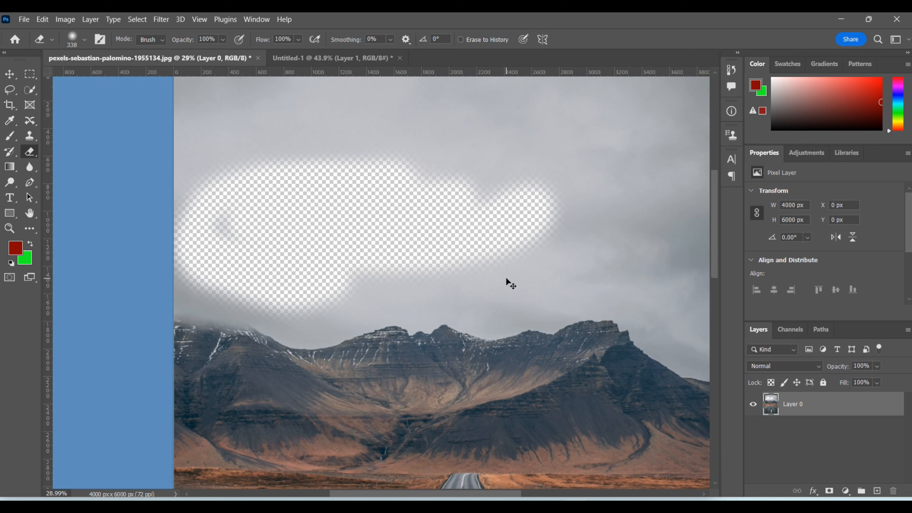
pyautogui.hotkey('ctrl', 'z')
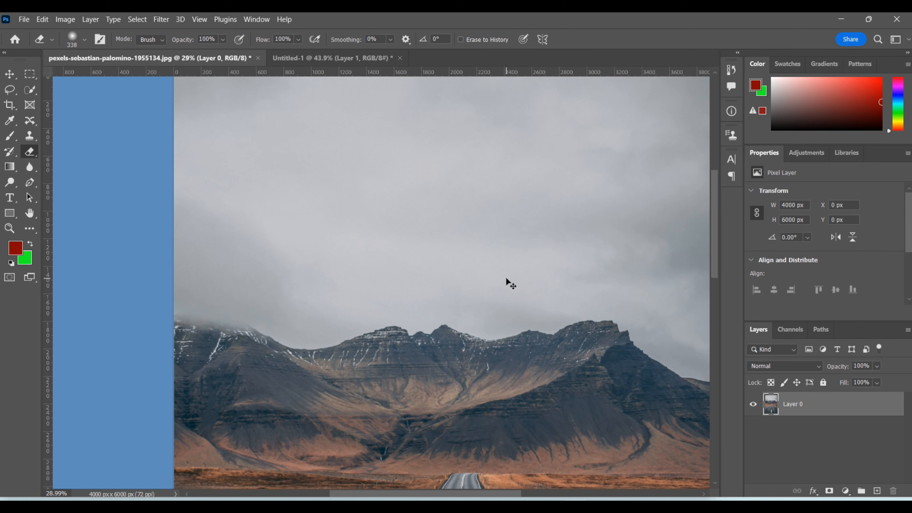
pyautogui.hotkey('ctrl', 'z')
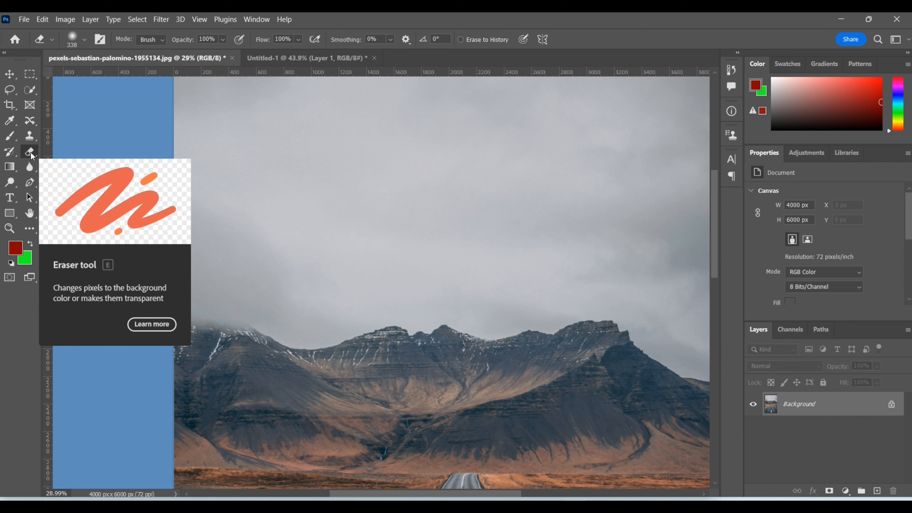
# Check the eraser's size and hardness settings, test one Brush-mode dab in the sky's upper-left corner, and undo it.
pyautogui.click(29, 228)
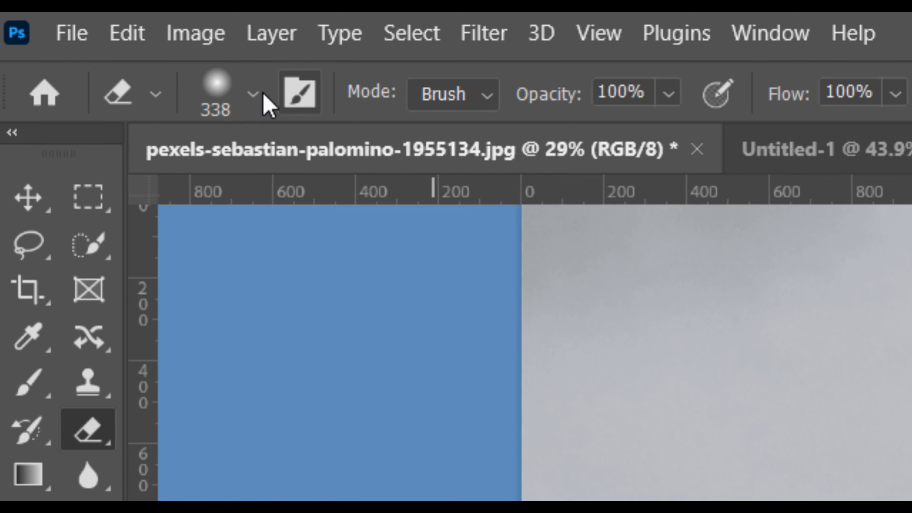
pyautogui.click(253, 94)
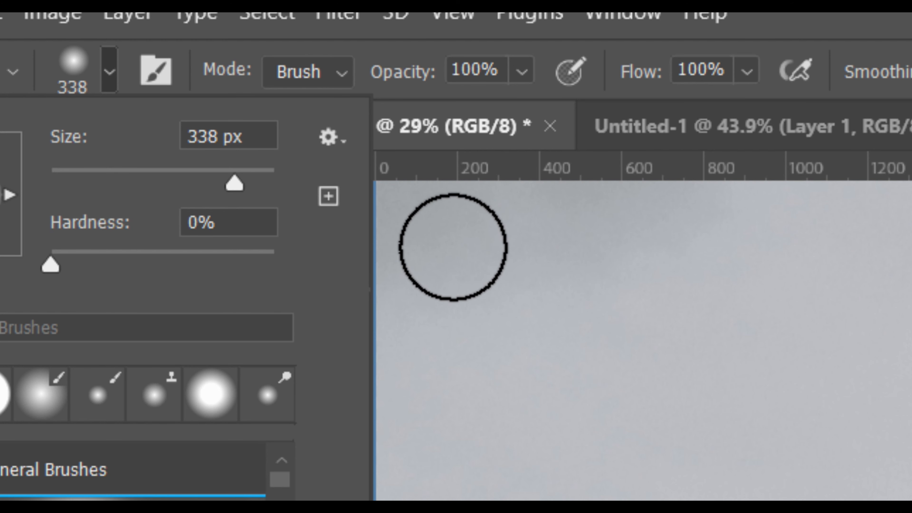
pyautogui.click(453, 247)
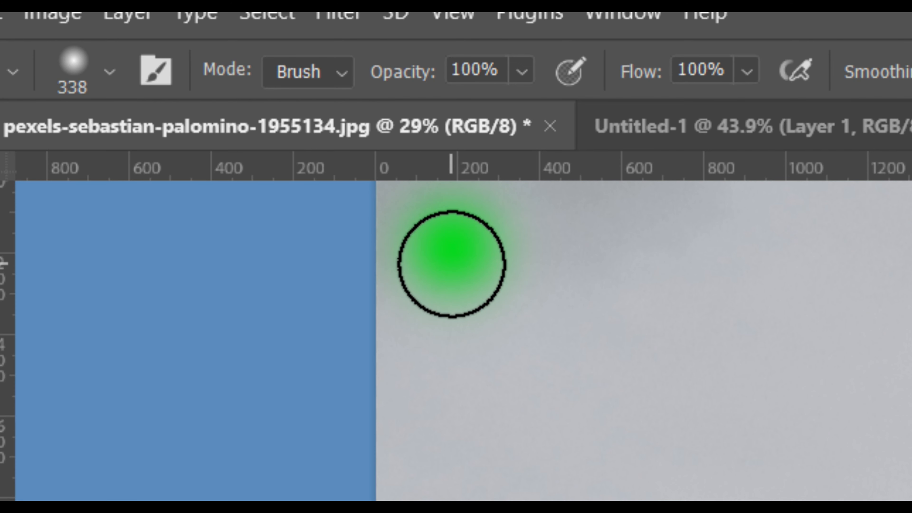
pyautogui.hotkey('ctrl', 'z')
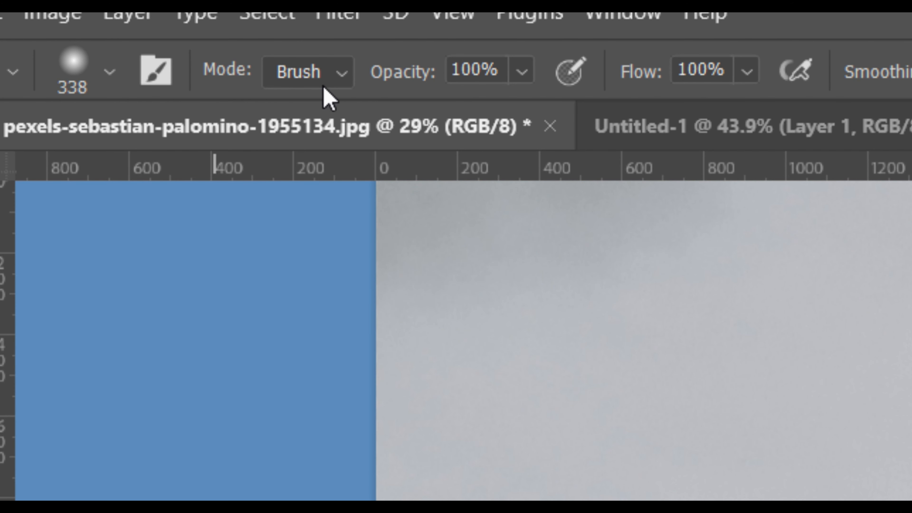
# Switch the eraser mode to Pencil and make a short test mark in the sky's upper-left corner.
pyautogui.click(346, 73)
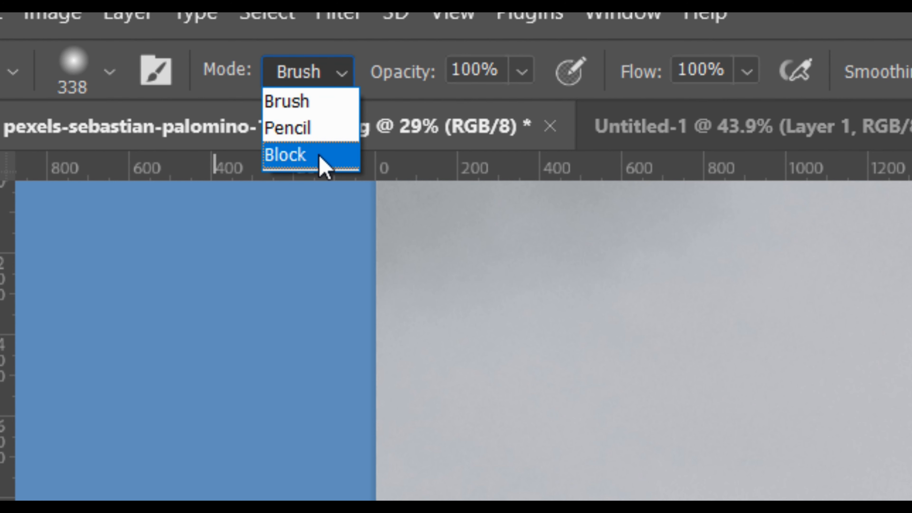
pyautogui.click(321, 132)
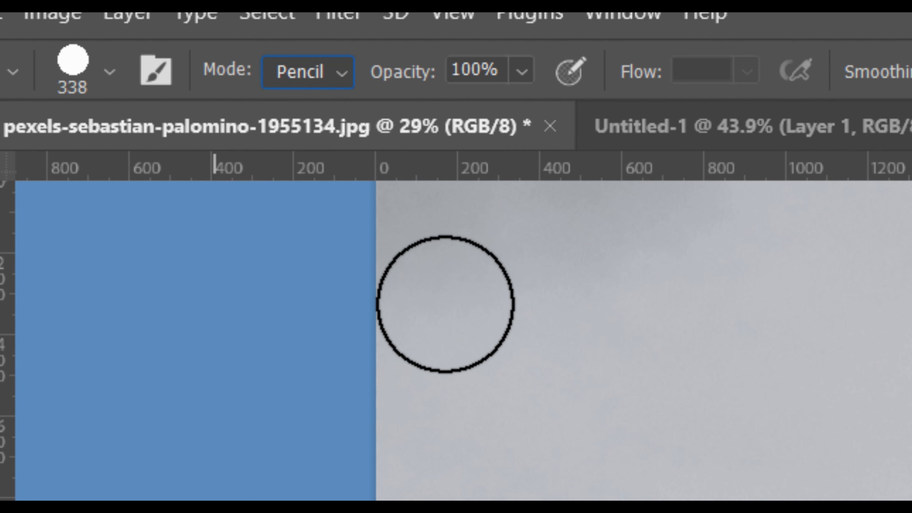
pyautogui.moveTo(444, 309); pyautogui.dragTo(480, 320)
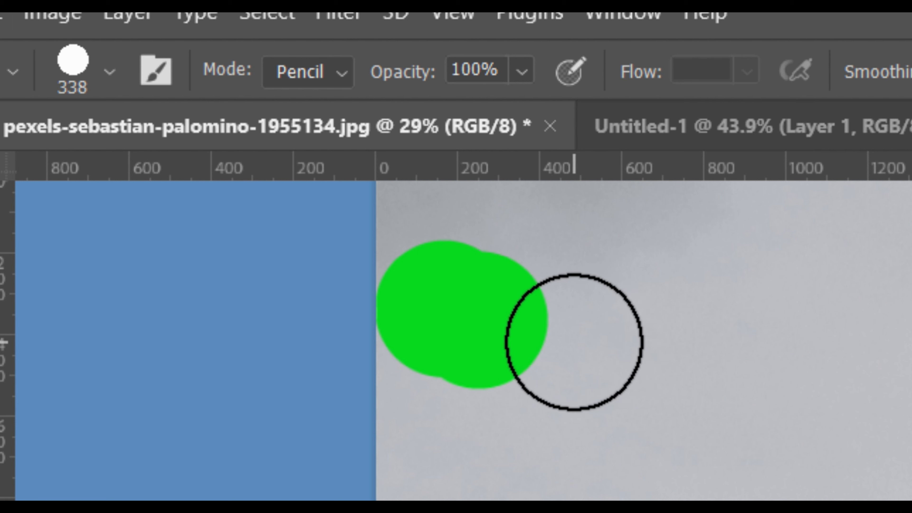
# Switch the eraser mode to Block and erase a few test strokes beside the round mark in the sky.
pyautogui.click(344, 76)
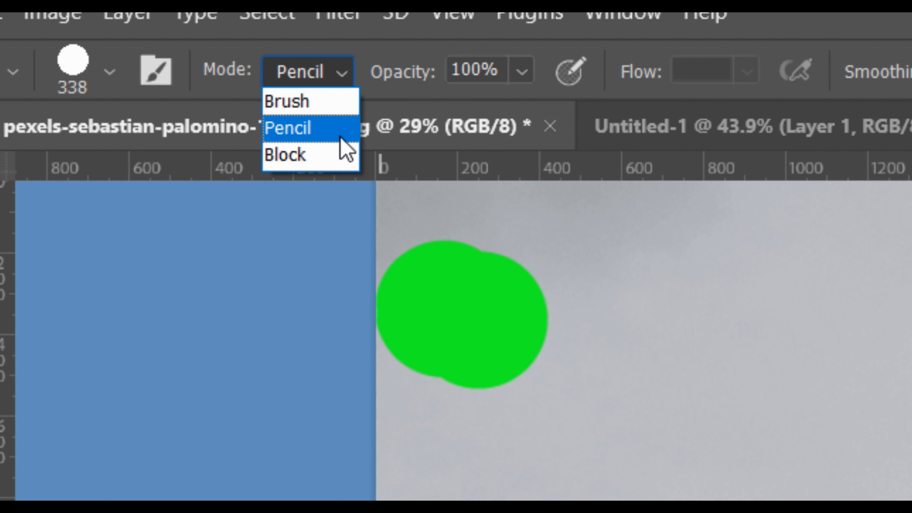
pyautogui.click(331, 154)
pyautogui.moveTo(659, 296)
pyautogui.mouseDown()
pyautogui.moveTo(660, 354)
pyautogui.moveTo(680, 360)
pyautogui.moveTo(734, 343)
pyautogui.moveTo(714, 284)
pyautogui.moveTo(739, 272)
pyautogui.mouseUp()
pyautogui.moveTo(816, 282)
pyautogui.mouseDown()
pyautogui.moveTo(806, 371)
pyautogui.moveTo(571, 416)
pyautogui.mouseUp()
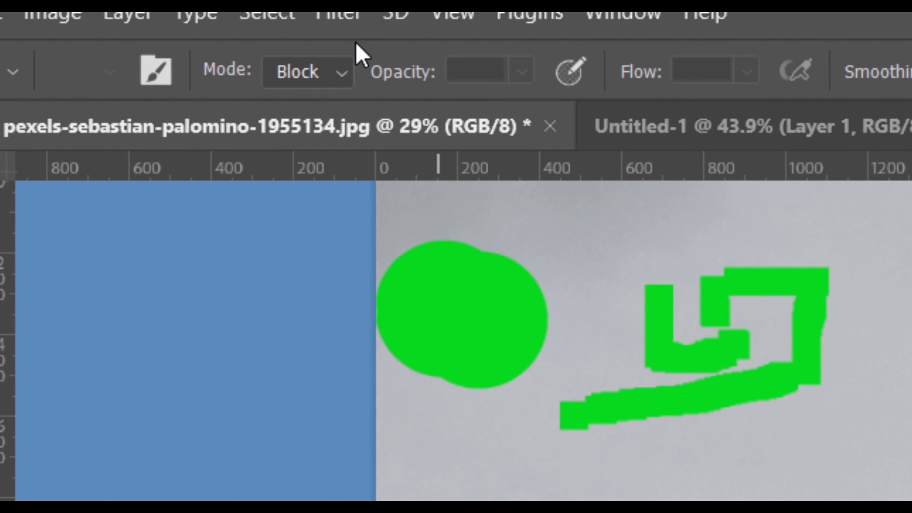
# Set the eraser mode back to Brush and undo the Pencil and Block test strokes.
pyautogui.click(341, 72)
pyautogui.click(322, 97)
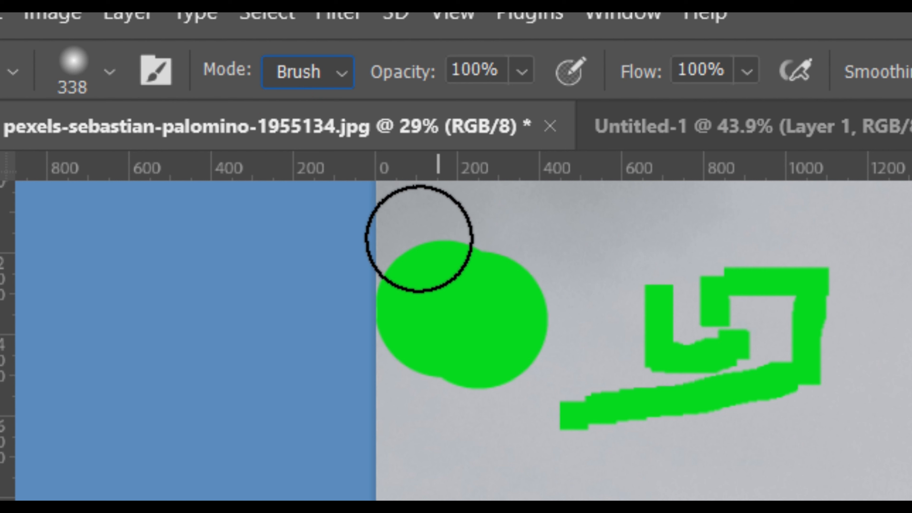
pyautogui.hotkey('ctrl', 'z')
pyautogui.hotkey('ctrl', 'z')
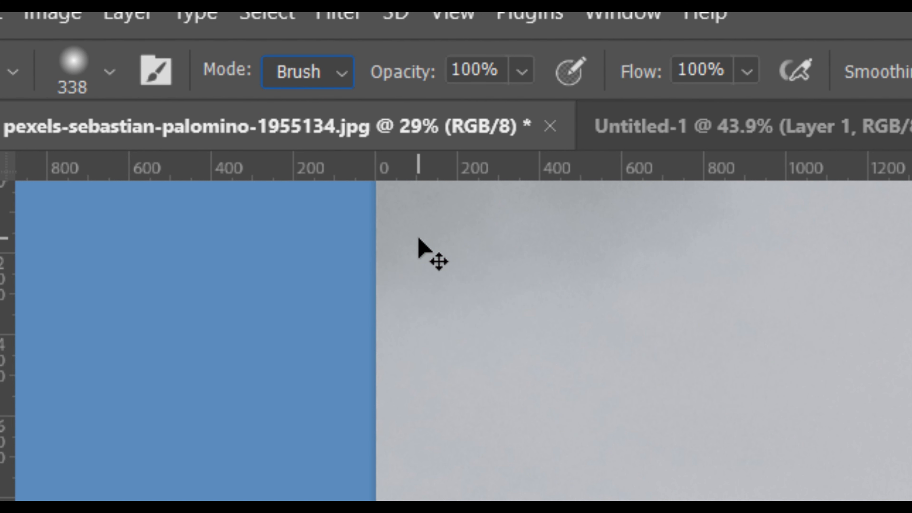
pyautogui.click(521, 72)
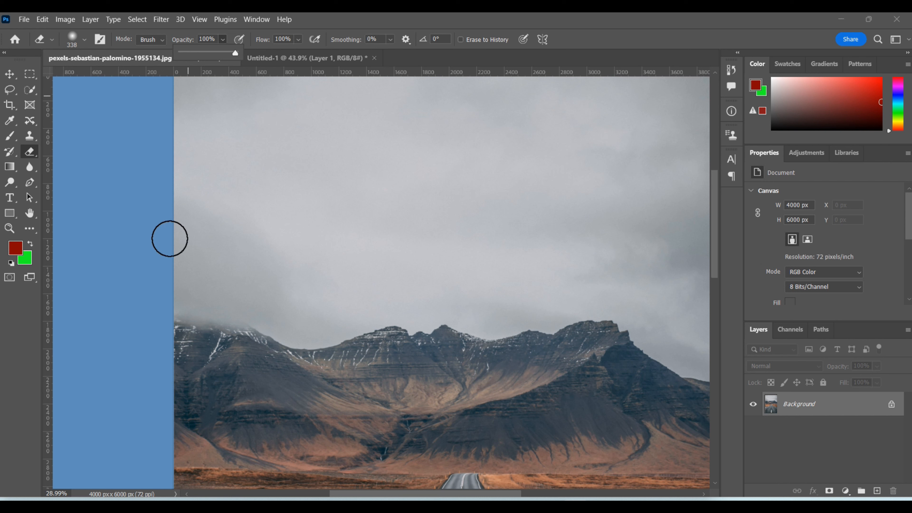
# Select the Magic Eraser Tool, try it on the sky at tolerance 32, and undo the erasure.
pyautogui.rightClick(34, 154)
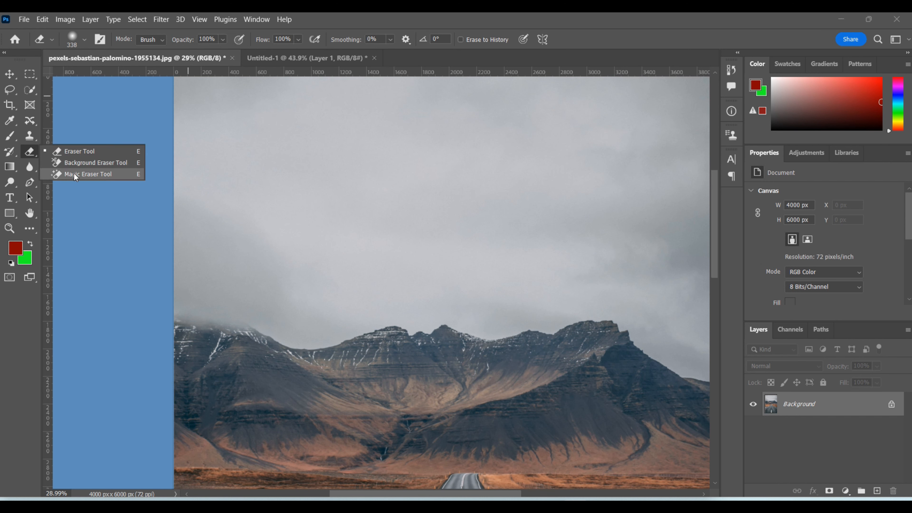
pyautogui.click(99, 174)
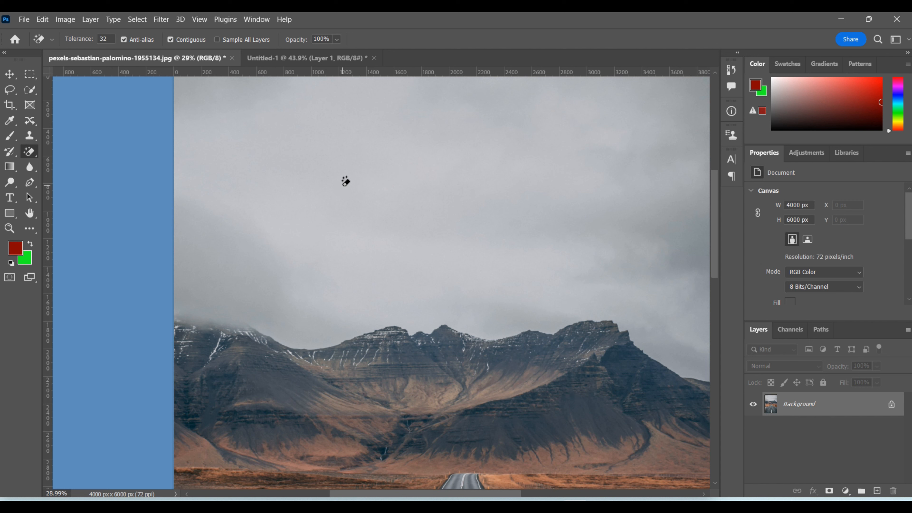
pyautogui.click(366, 176)
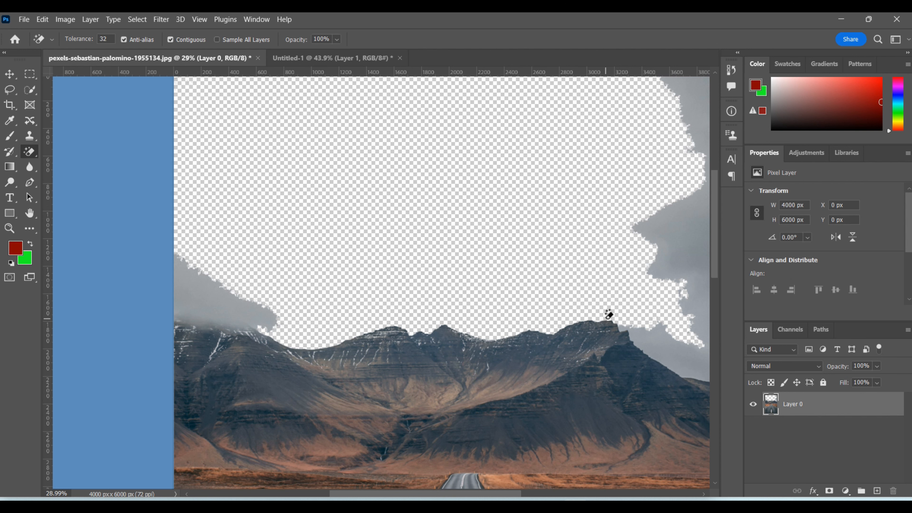
pyautogui.hotkey('ctrl', 'z')
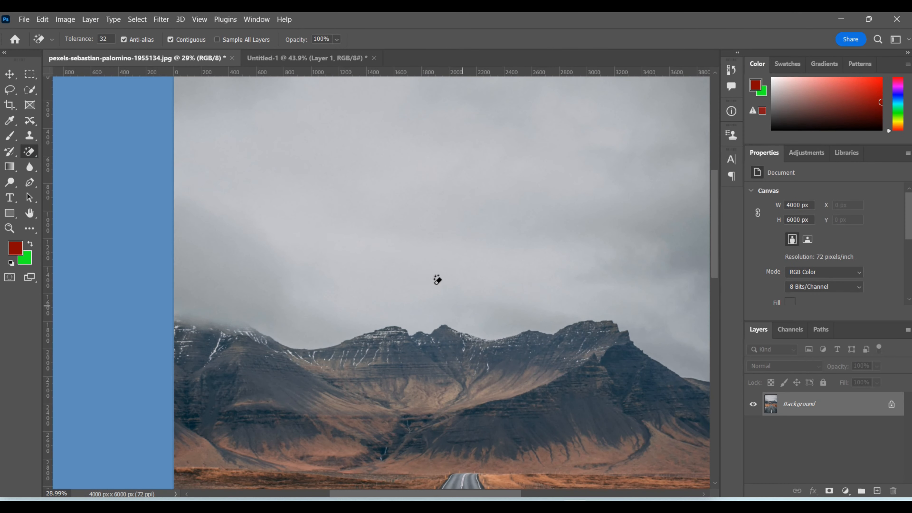
# Erase the main sky area and the leftover grey patches on both sides above the mountains with the Magic Eraser.
pyautogui.click(363, 165)
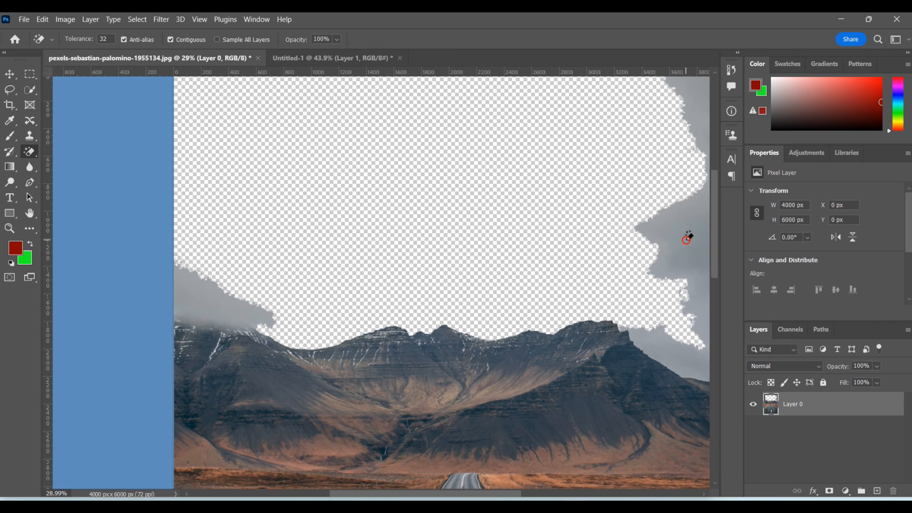
pyautogui.click(687, 240)
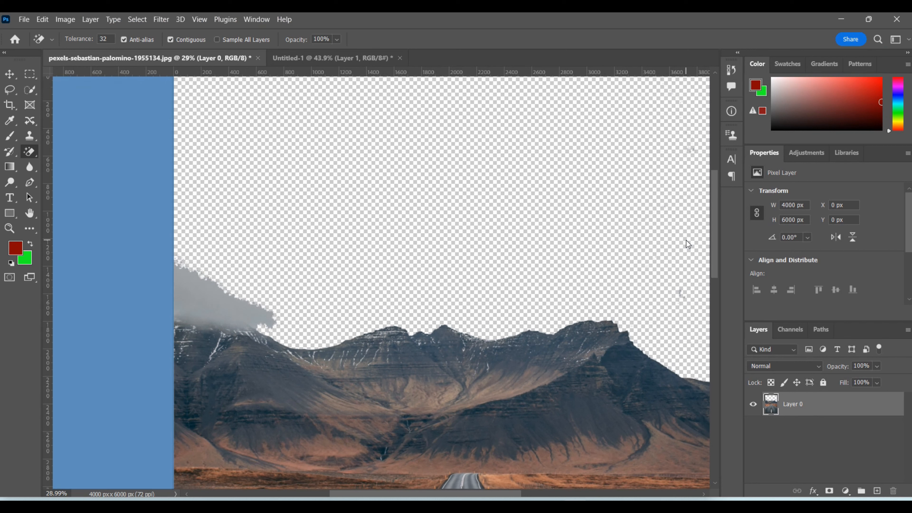
pyautogui.click(196, 290)
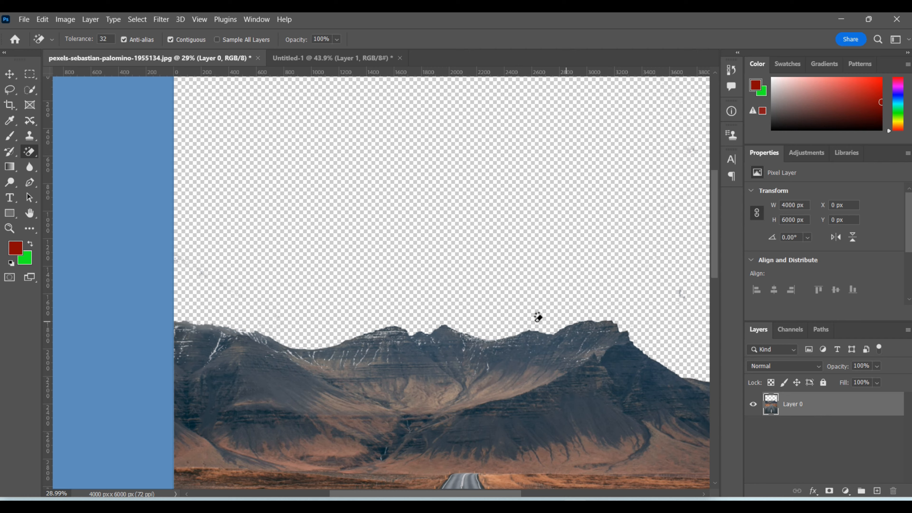
# Undo the Magic Eraser sky erasures until the photo is a full Background layer again.
pyautogui.scroll(3, 501, 320)
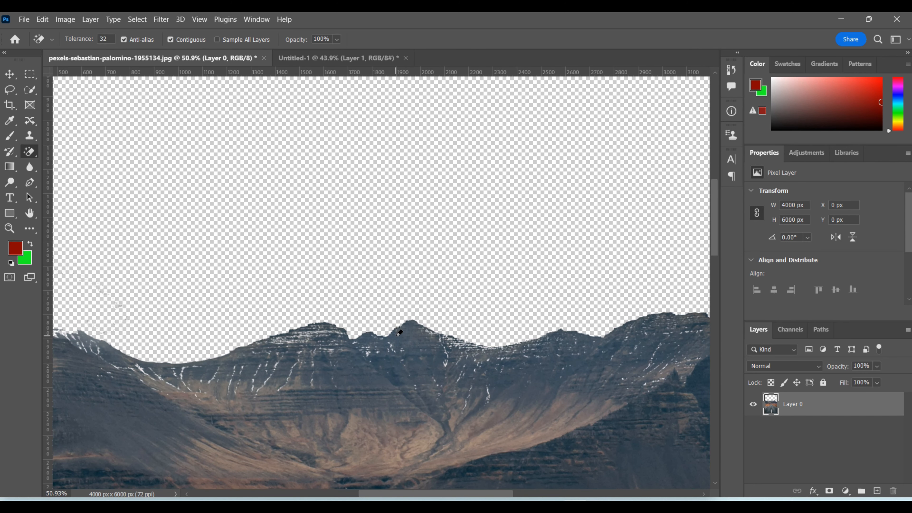
pyautogui.scroll(-3, 398, 332)
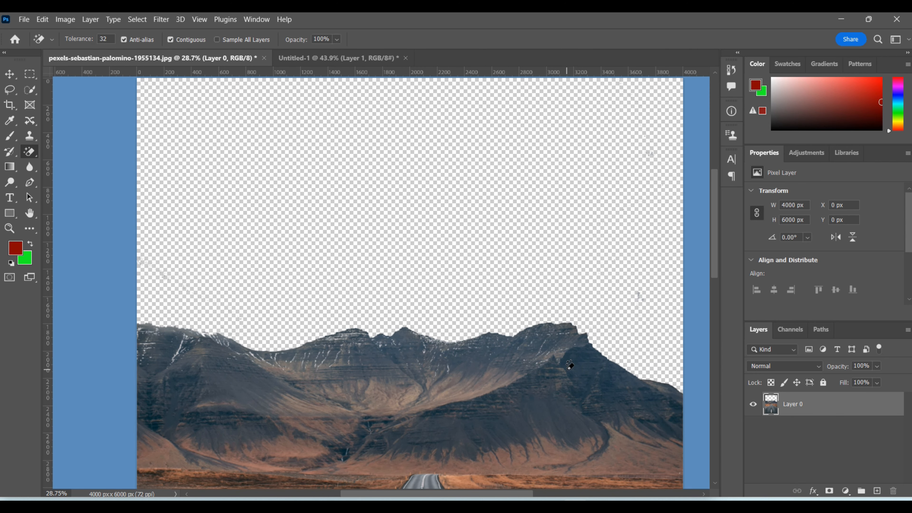
pyautogui.scroll(-2, 570, 363)
pyautogui.moveTo(716, 266)
pyautogui.mouseDown()
pyautogui.moveTo(715, 306)
pyautogui.moveTo(711, 280)
pyautogui.mouseUp()
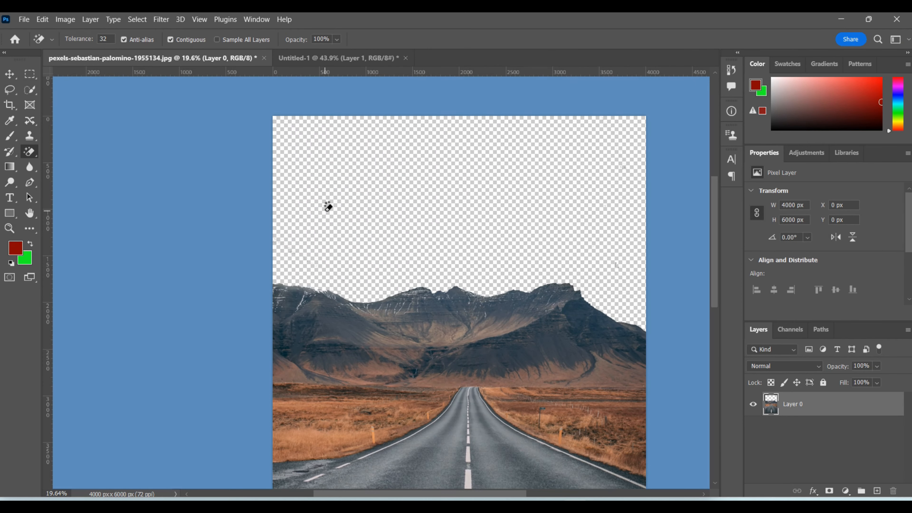
pyautogui.hotkey('ctrl', 'z')
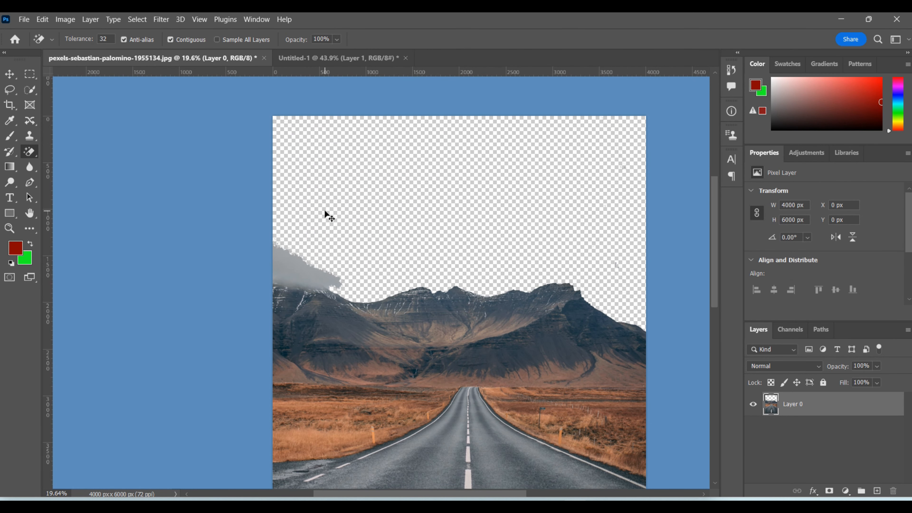
pyautogui.hotkey('ctrl', 'z')
pyautogui.hotkey('ctrl', 'z')
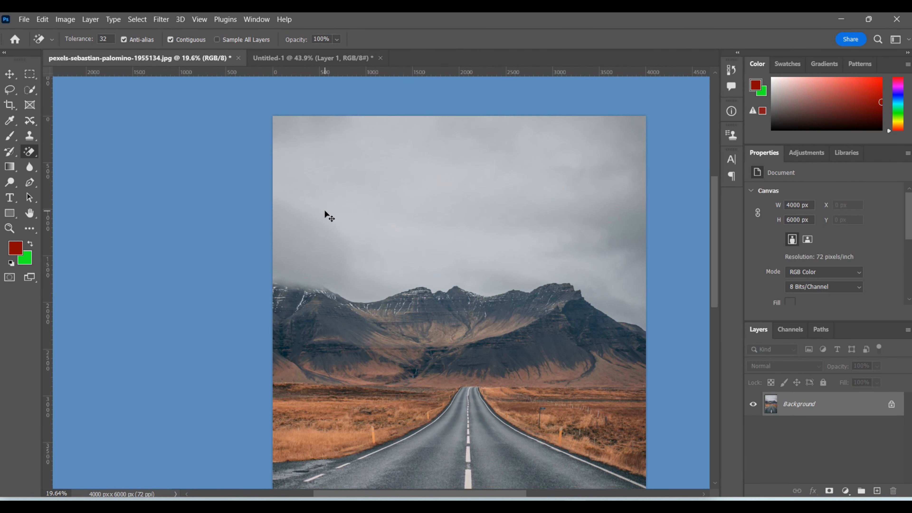
# Add an empty layer, enable Sample All Layers, try the Magic Eraser on the sky, and check by toggling the Background's visibility.
pyautogui.click(878, 492)
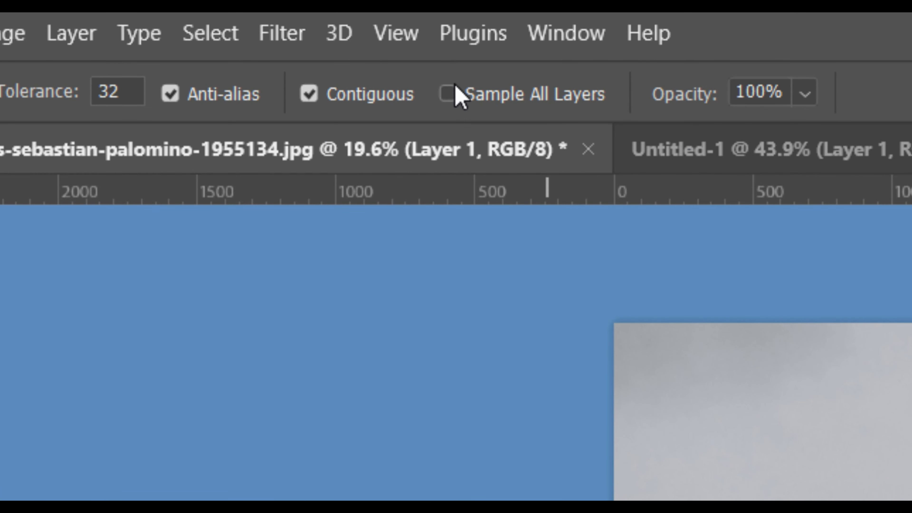
pyautogui.click(217, 40)
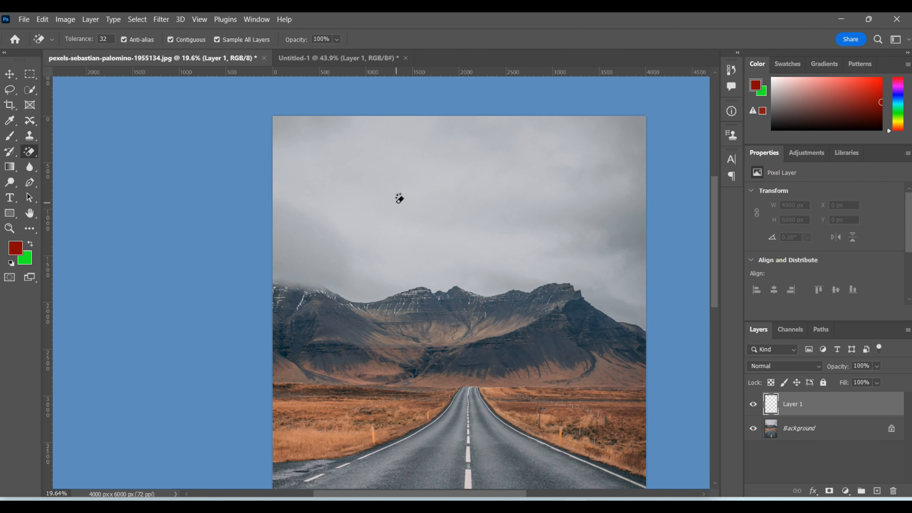
pyautogui.click(468, 215)
pyautogui.click(754, 428)
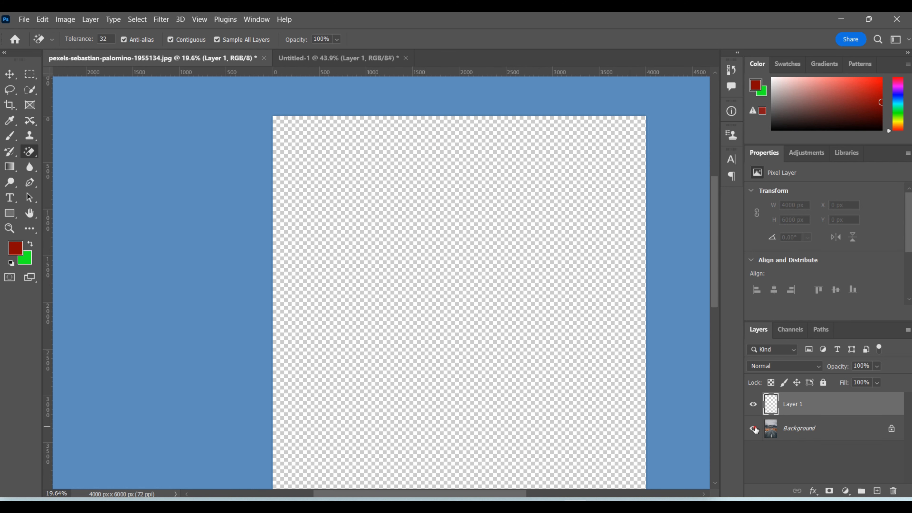
pyautogui.click(755, 428)
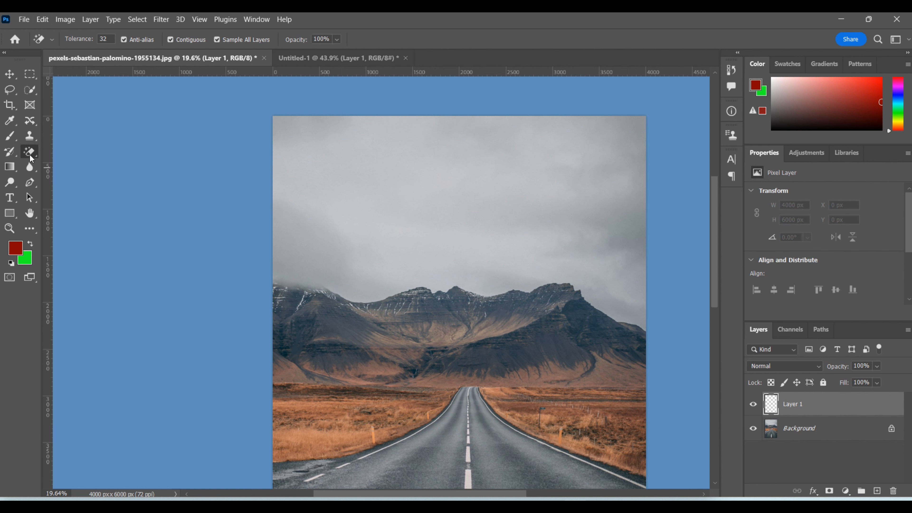
# Select the Background Eraser Tool and set its brush size to 302 px.
pyautogui.rightClick(30, 155)
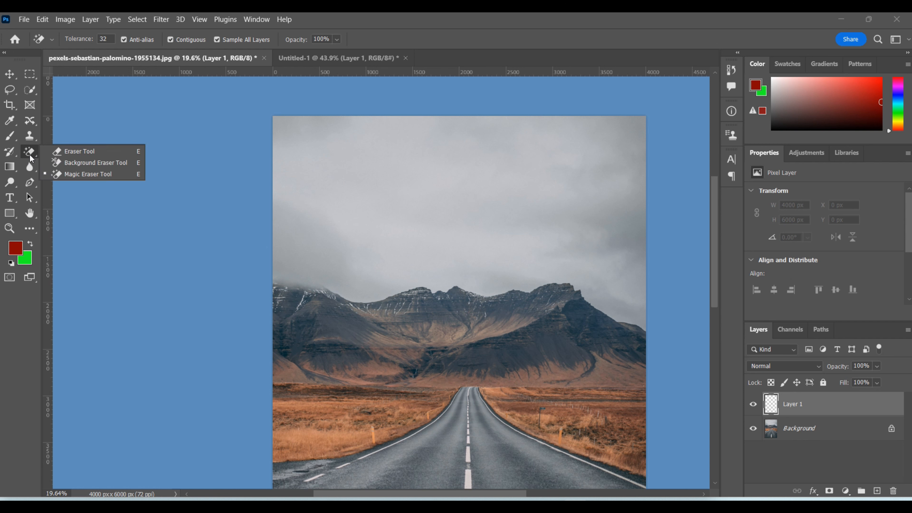
pyautogui.click(100, 164)
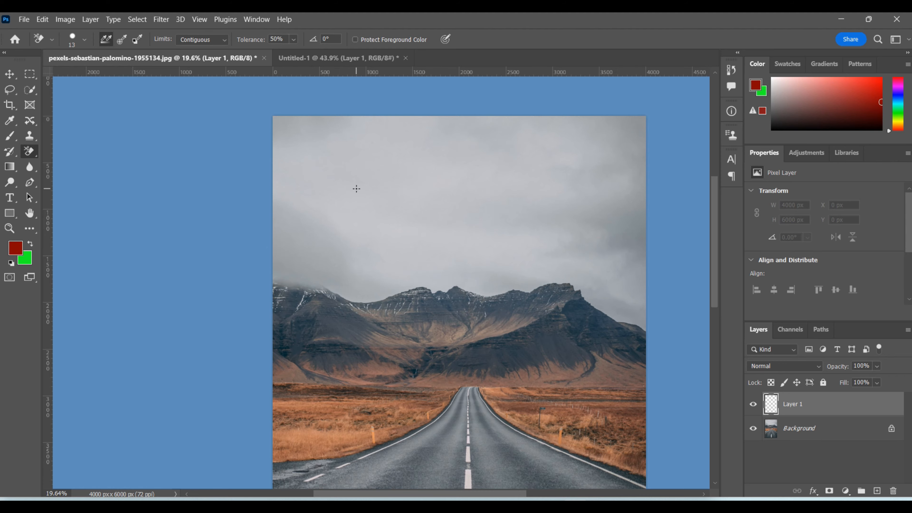
pyautogui.press('Tab')
pyautogui.press('Tab')
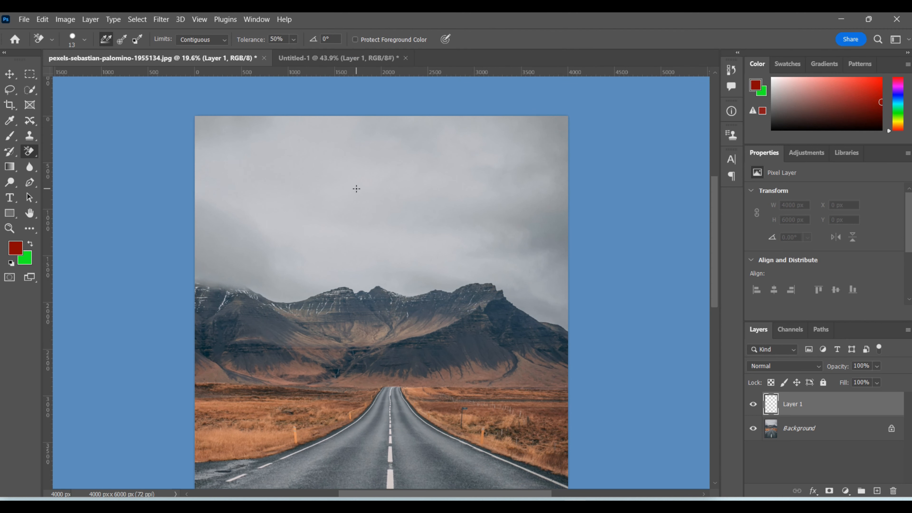
pyautogui.press('capslock')
pyautogui.press('capslock')
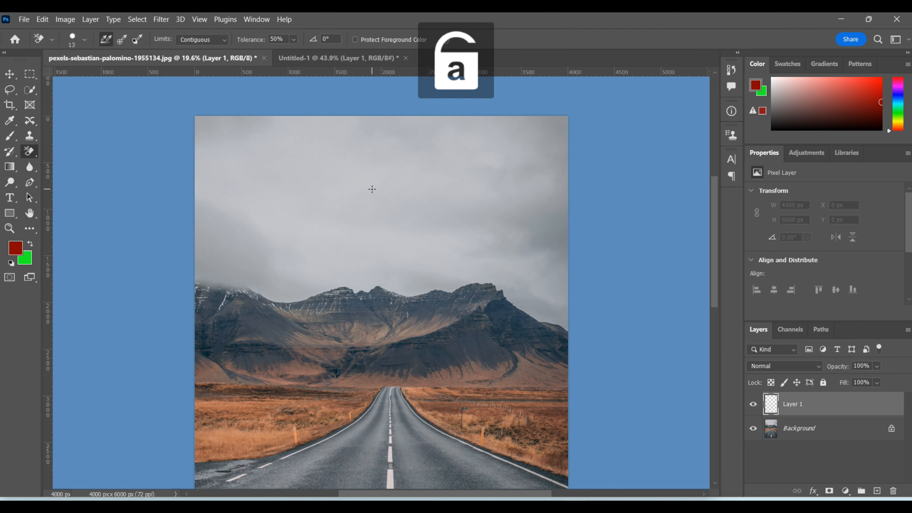
pyautogui.rightClick(372, 189)
pyautogui.moveTo(450, 214); pyautogui.dragTo(458, 213)
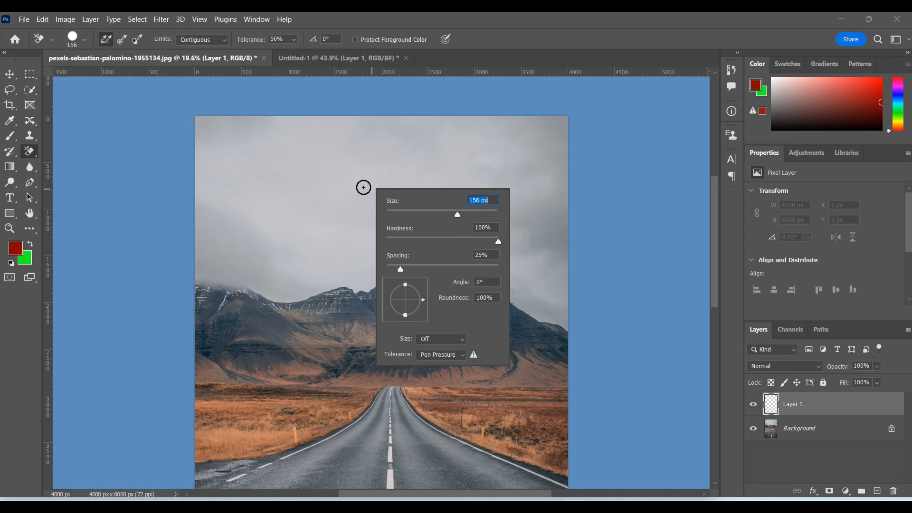
pyautogui.click(475, 211)
pyautogui.click(114, 212)
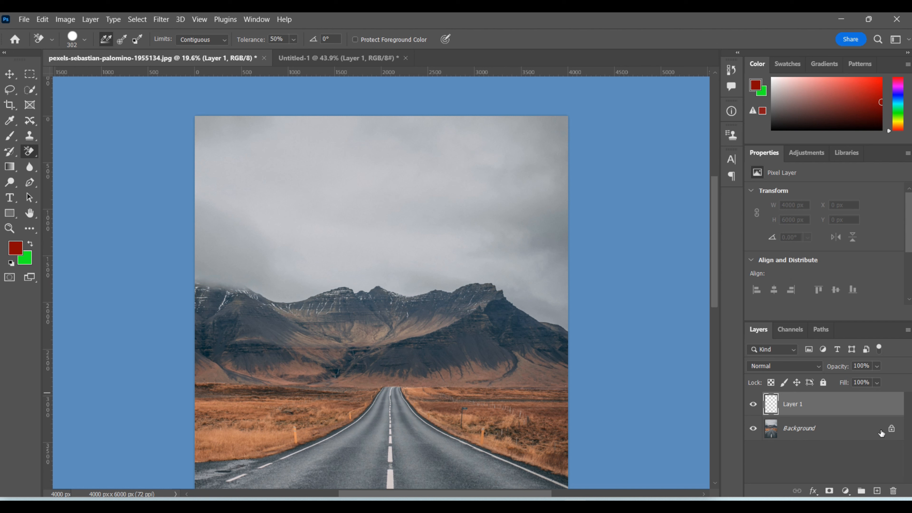
# Delete the empty Layer 1 and erase a few test strokes in the upper sky with the Background Eraser.
pyautogui.click(895, 492)
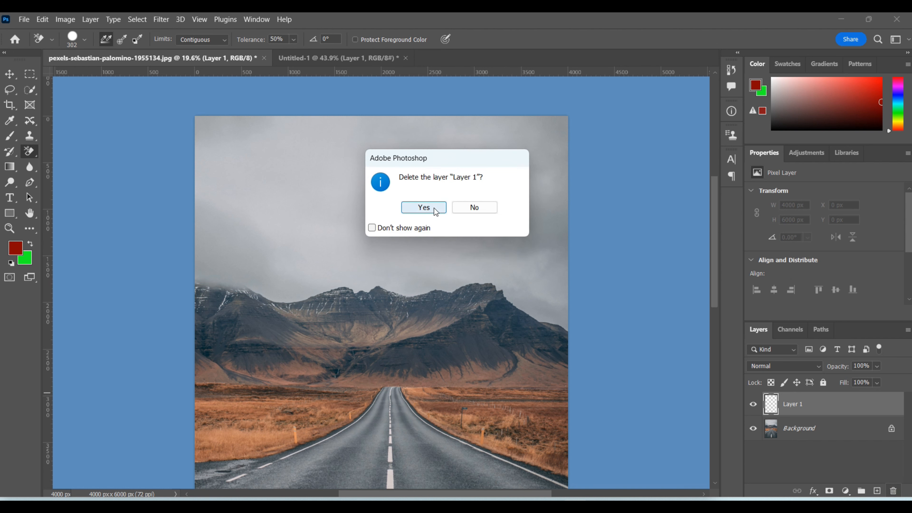
pyautogui.click(423, 207)
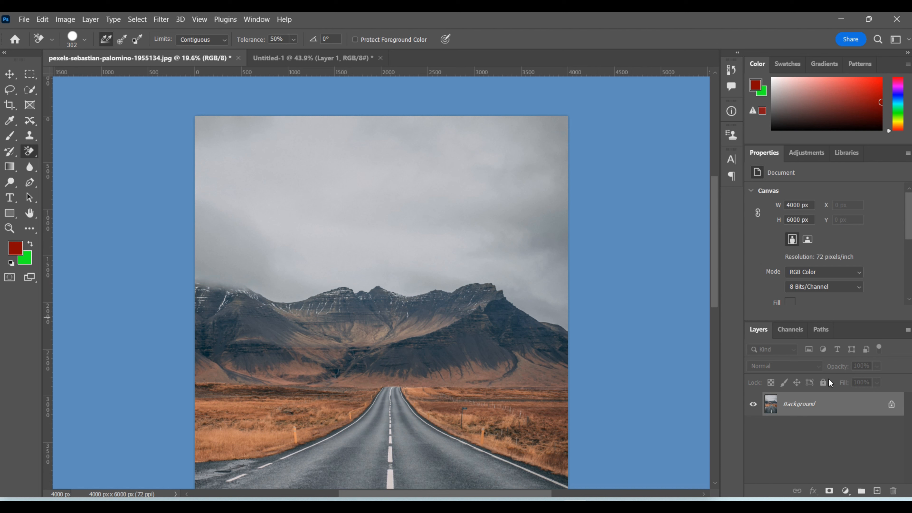
pyautogui.moveTo(309, 176); pyautogui.dragTo(424, 186)
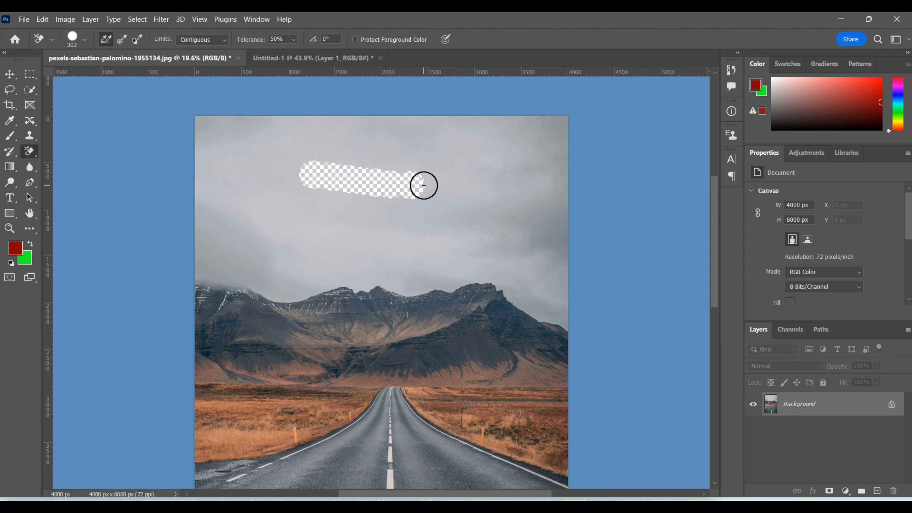
pyautogui.moveTo(358, 192)
pyautogui.mouseDown()
pyautogui.moveTo(296, 198)
pyautogui.moveTo(360, 197)
pyautogui.mouseUp()
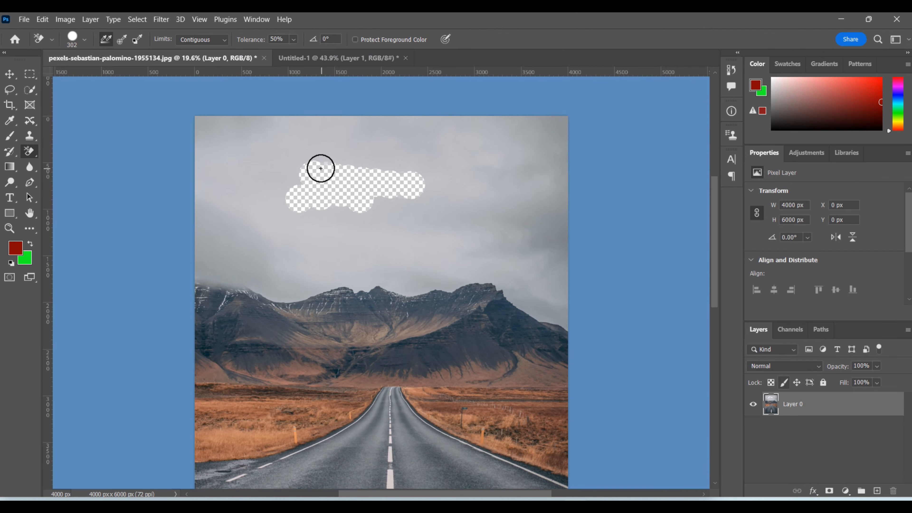
# Set the Background Eraser's brush hardness to 0% and spacing to 1%.
pyautogui.scroll(2, 342, 194)
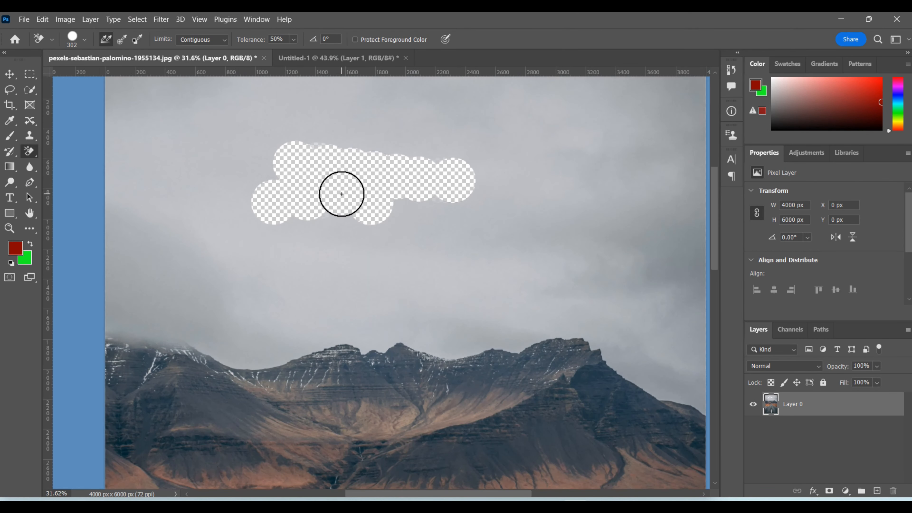
pyautogui.rightClick(410, 191)
pyautogui.moveTo(536, 244); pyautogui.dragTo(415, 275)
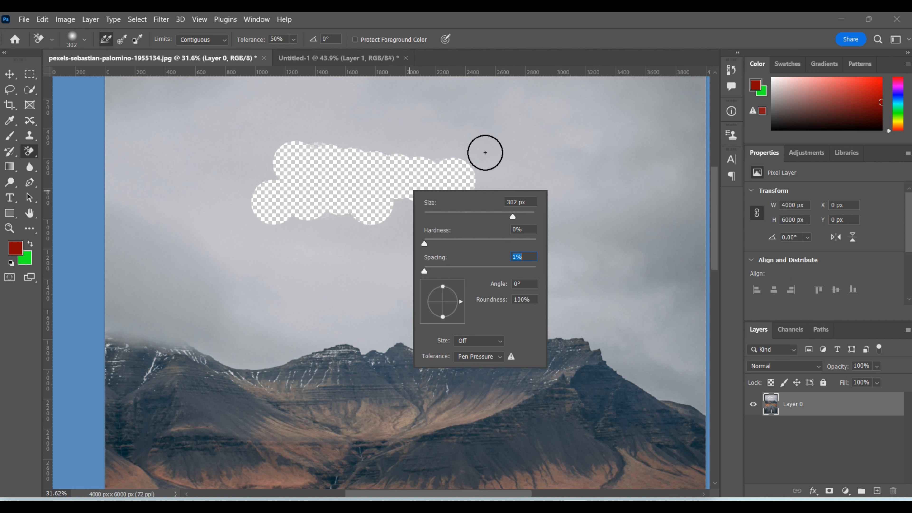
pyautogui.rightClick(515, 146)
pyautogui.click(502, 155)
# Erase a soft curved stroke from the sky down to the right-hand peak, undoing the stroke that cuts into the ridge.
pyautogui.moveTo(502, 155)
pyautogui.mouseDown()
pyautogui.moveTo(516, 205)
pyautogui.moveTo(620, 314)
pyautogui.moveTo(553, 315)
pyautogui.moveTo(501, 332)
pyautogui.moveTo(617, 338)
pyautogui.mouseUp()
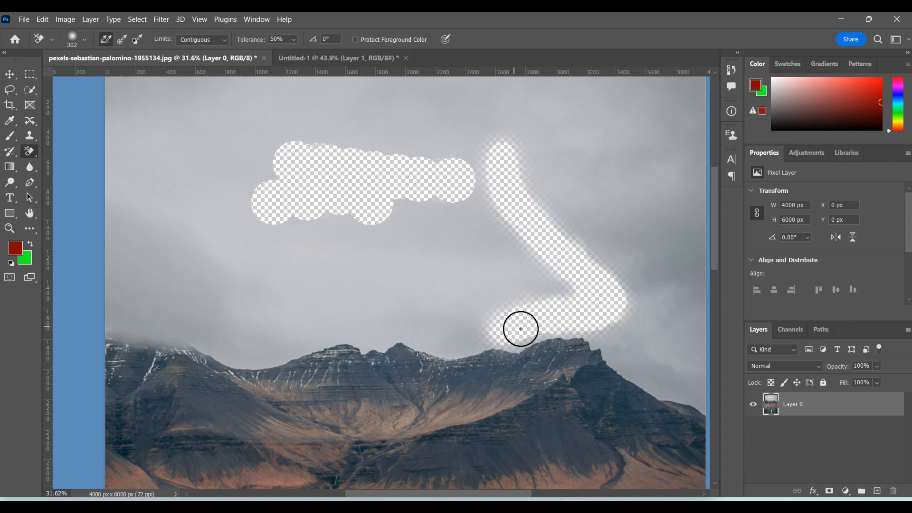
pyautogui.moveTo(532, 340)
pyautogui.mouseDown()
pyautogui.moveTo(552, 337)
pyautogui.moveTo(456, 339)
pyautogui.mouseUp()
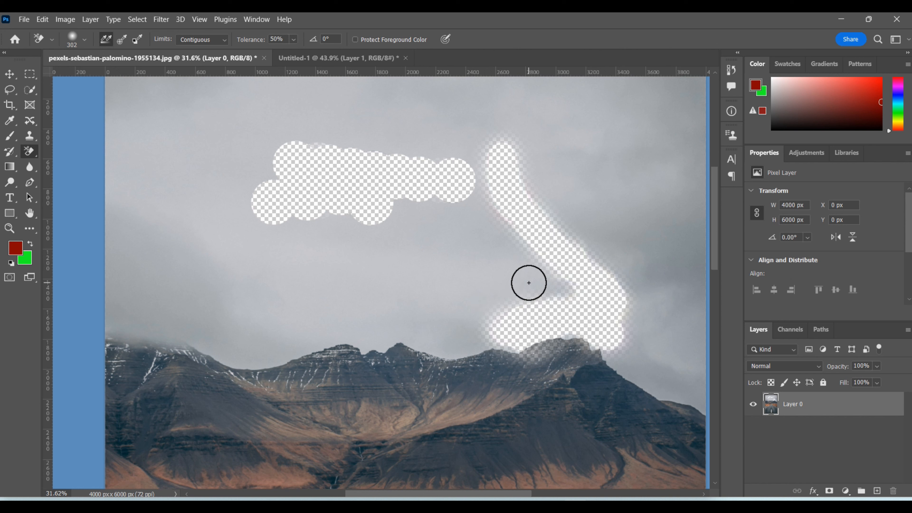
pyautogui.hotkey('ctrl', 'z')
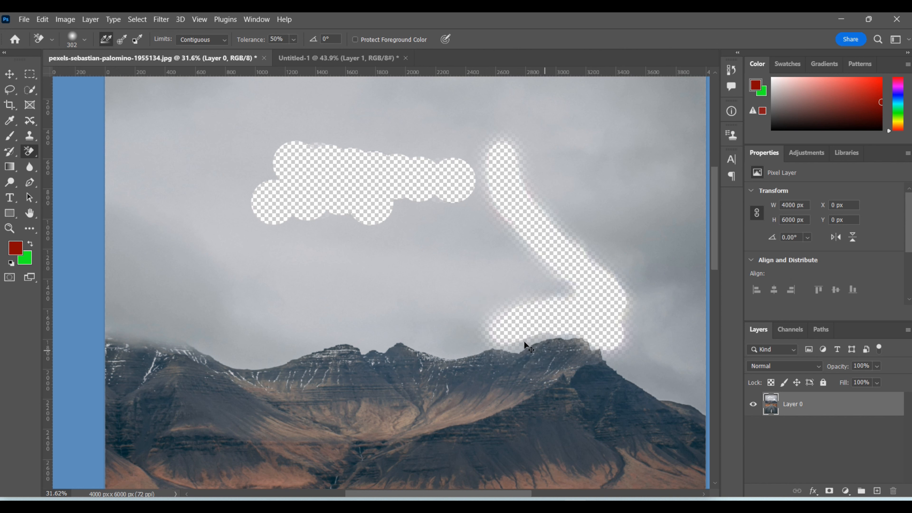
# Set the Background Eraser's tolerance to 19% and erase the sky along the ridge from the middle to the photo's left edge.
pyautogui.rightClick(361, 274)
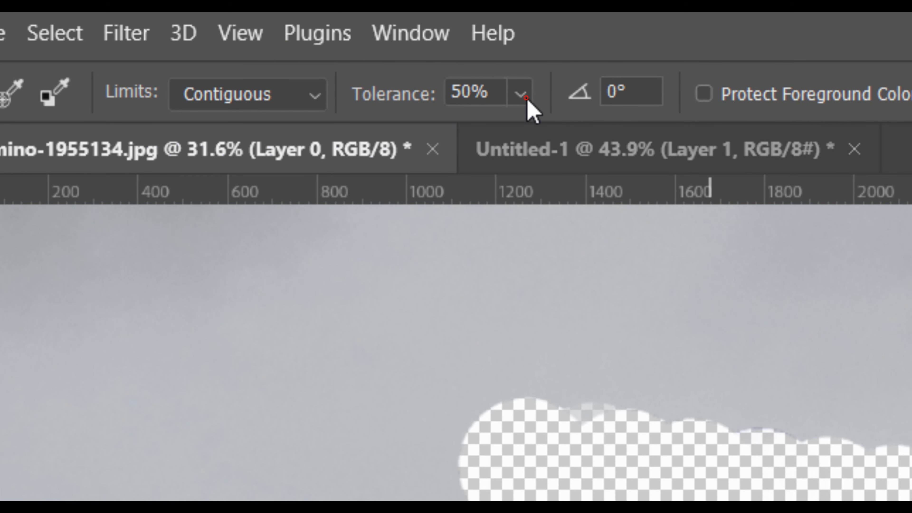
pyautogui.click(526, 97)
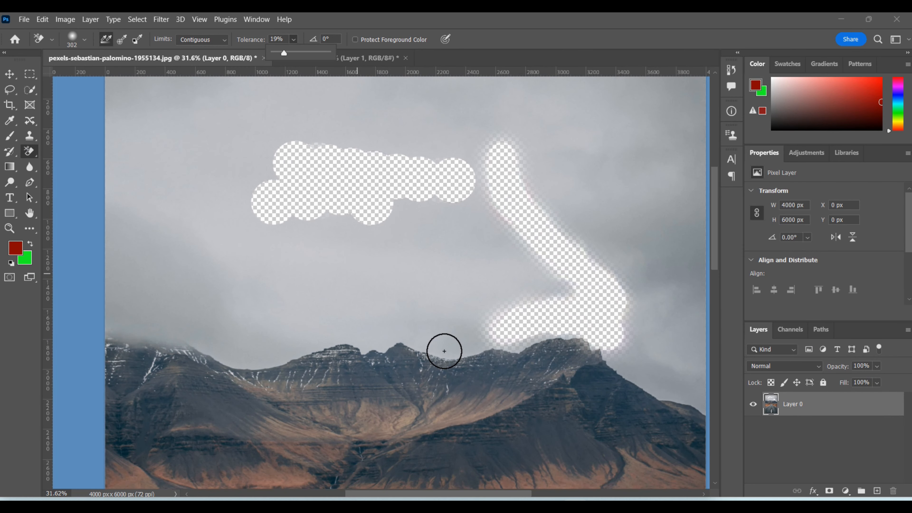
pyautogui.moveTo(444, 351)
pyautogui.mouseDown()
pyautogui.moveTo(401, 338)
pyautogui.moveTo(344, 340)
pyautogui.moveTo(235, 361)
pyautogui.moveTo(163, 322)
pyautogui.moveTo(104, 312)
pyautogui.mouseUp()
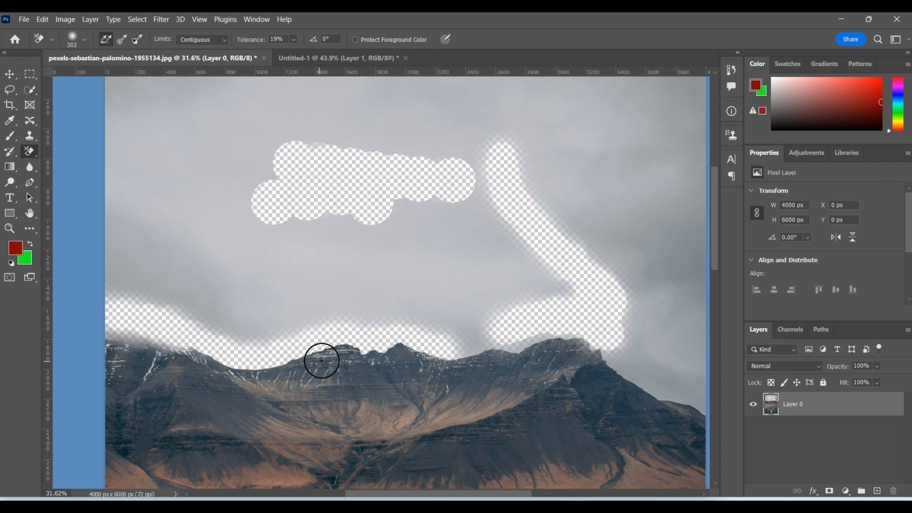
# Erase more sky along the central ridge up to the right-hand peak, undoing the stroke that cuts into the mountain.
pyautogui.scroll(4, 322, 360)
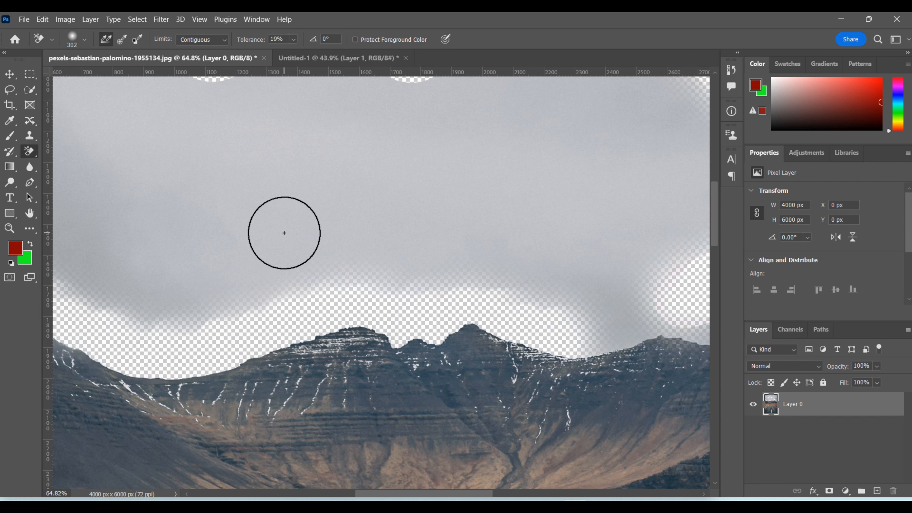
pyautogui.moveTo(290, 281)
pyautogui.mouseDown()
pyautogui.moveTo(305, 280)
pyautogui.moveTo(297, 267)
pyautogui.moveTo(334, 245)
pyautogui.moveTo(271, 258)
pyautogui.moveTo(261, 338)
pyautogui.moveTo(275, 346)
pyautogui.moveTo(375, 351)
pyautogui.moveTo(359, 326)
pyautogui.moveTo(400, 325)
pyautogui.mouseUp()
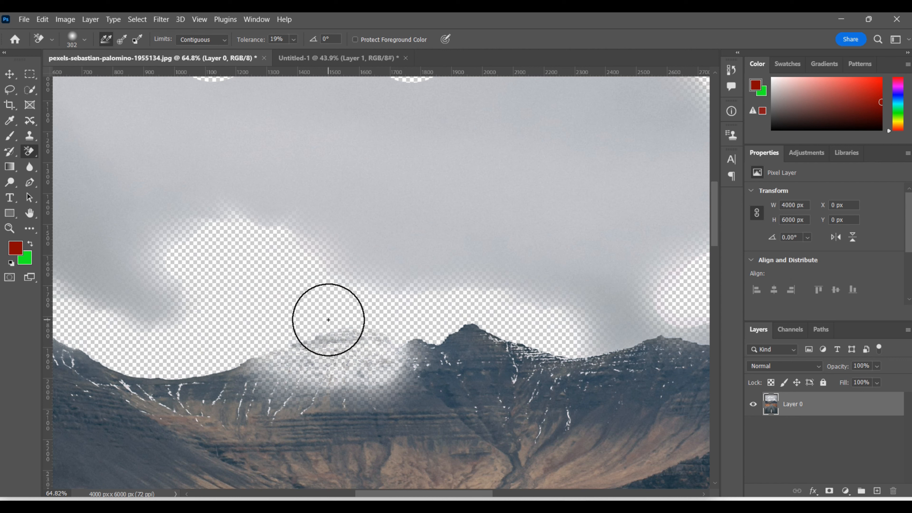
pyautogui.hotkey('ctrl', 'z')
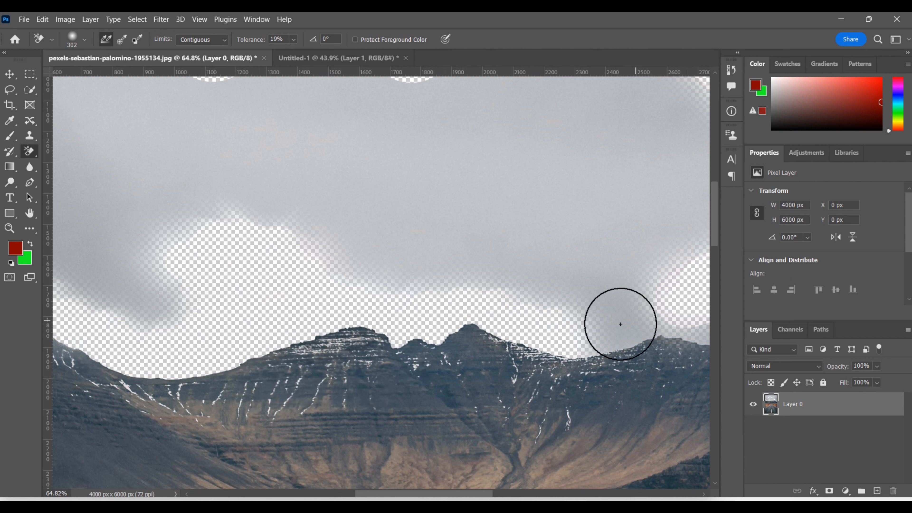
pyautogui.moveTo(598, 342); pyautogui.dragTo(668, 324)
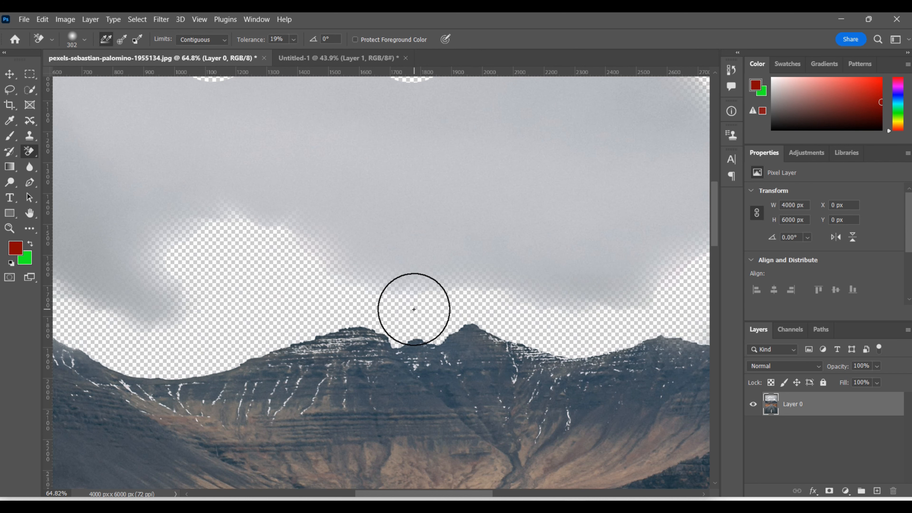
# Erase the sky bordering the top and right slope of the right-hand peak.
pyautogui.scroll(-2, 490, 338)
pyautogui.scroll(-3, 490, 339)
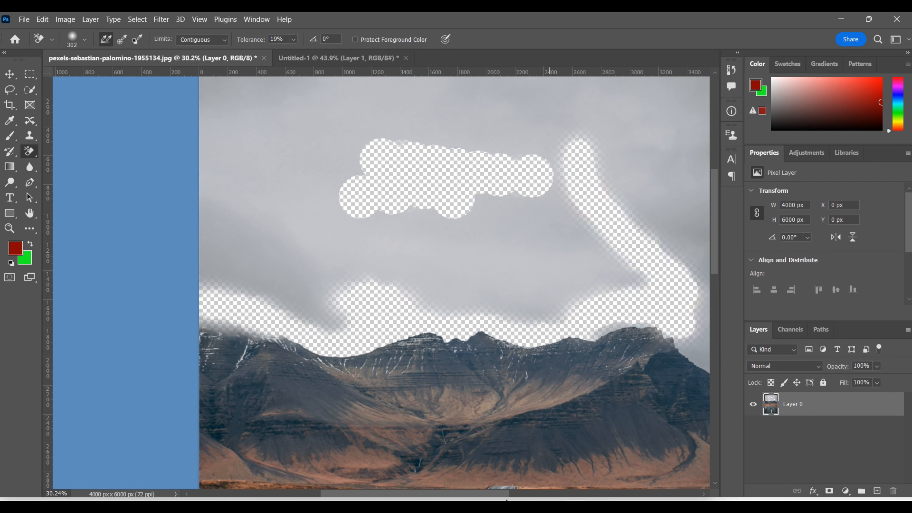
pyautogui.moveTo(488, 496); pyautogui.dragTo(525, 495)
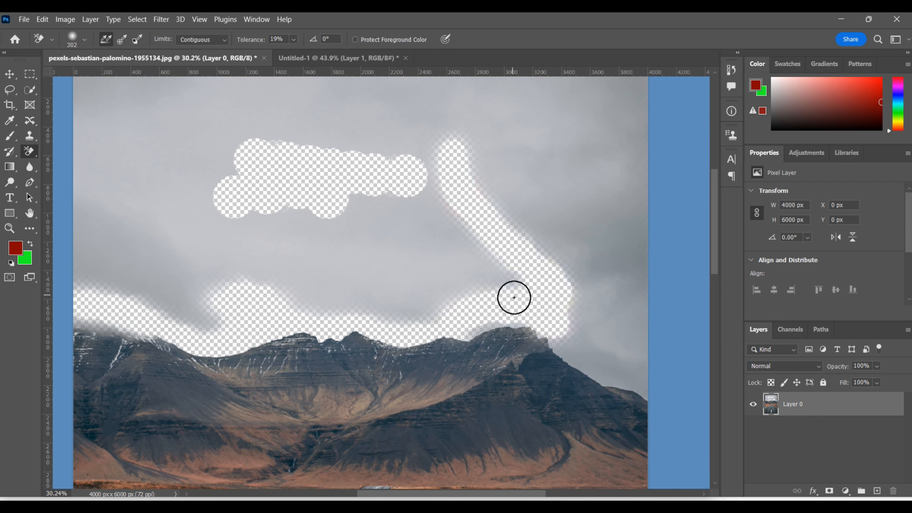
pyautogui.scroll(4, 514, 298)
pyautogui.moveTo(509, 325)
pyautogui.mouseDown()
pyautogui.moveTo(468, 318)
pyautogui.moveTo(414, 344)
pyautogui.moveTo(432, 330)
pyautogui.moveTo(499, 316)
pyautogui.moveTo(507, 320)
pyautogui.moveTo(496, 325)
pyautogui.moveTo(533, 322)
pyautogui.moveTo(572, 334)
pyautogui.moveTo(614, 366)
pyautogui.mouseUp()
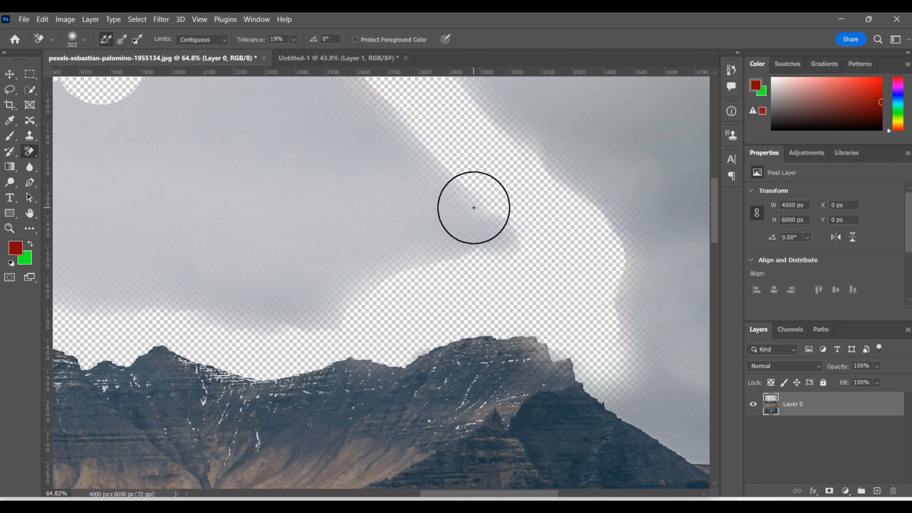
pyautogui.scroll(-10, 473, 207)
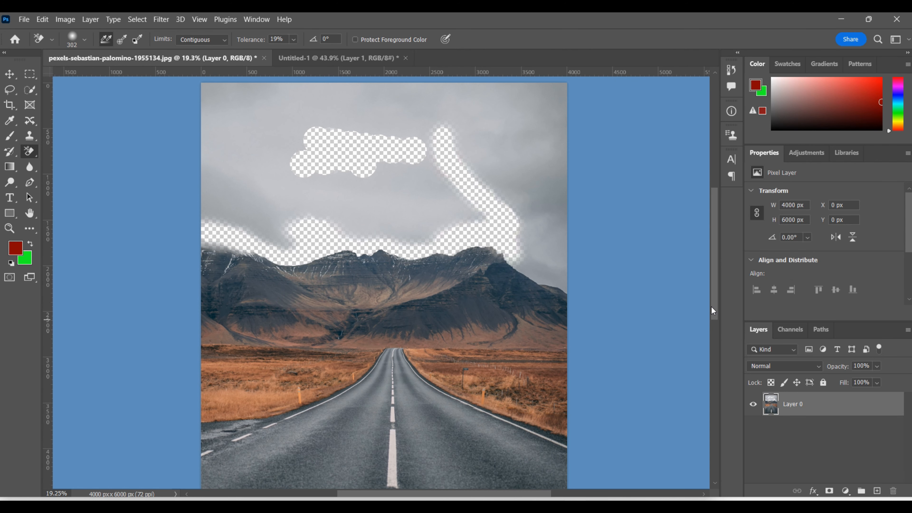
# Set the Background Eraser size to 356 px and erase the sky along the right mountain slope and the ridge's left end.
pyautogui.moveTo(718, 312); pyautogui.dragTo(711, 294)
pyautogui.rightClick(300, 228)
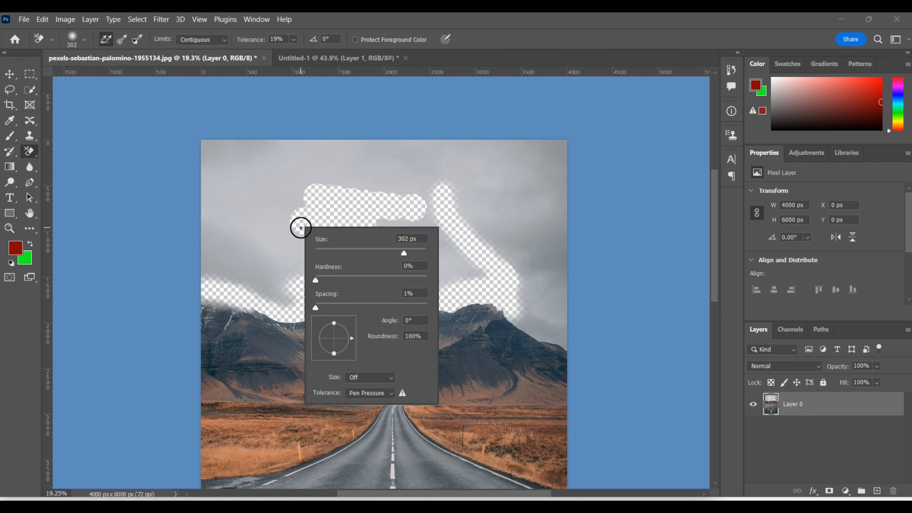
pyautogui.moveTo(408, 252); pyautogui.dragTo(410, 252)
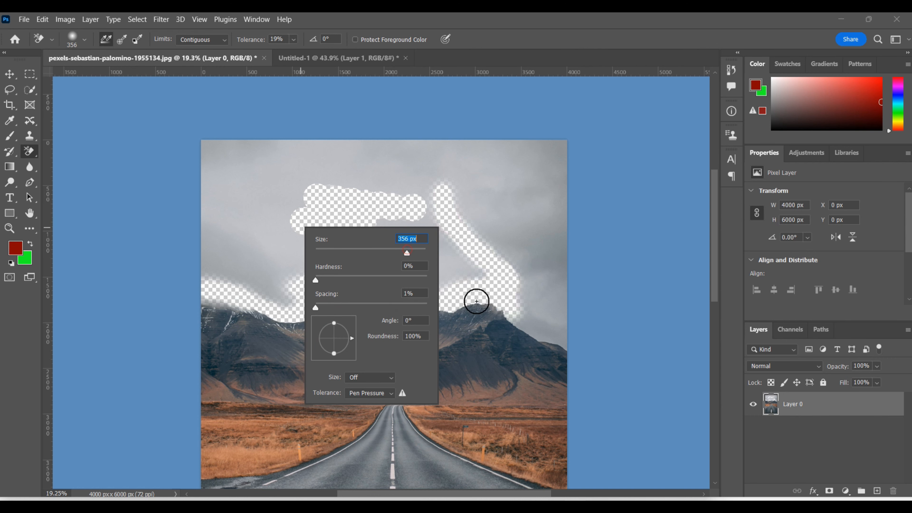
pyautogui.click(510, 287)
pyautogui.scroll(6, 530, 314)
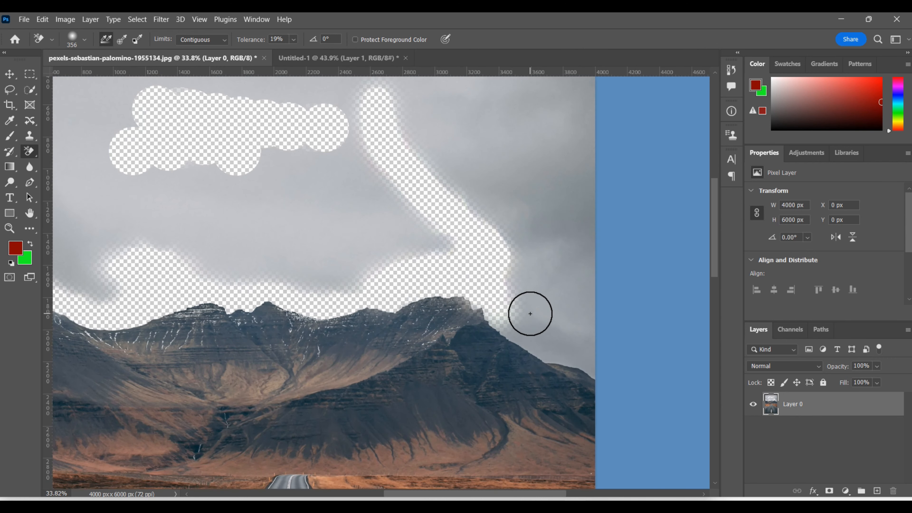
pyautogui.moveTo(487, 306); pyautogui.dragTo(600, 373)
pyautogui.scroll(-4, 351, 277)
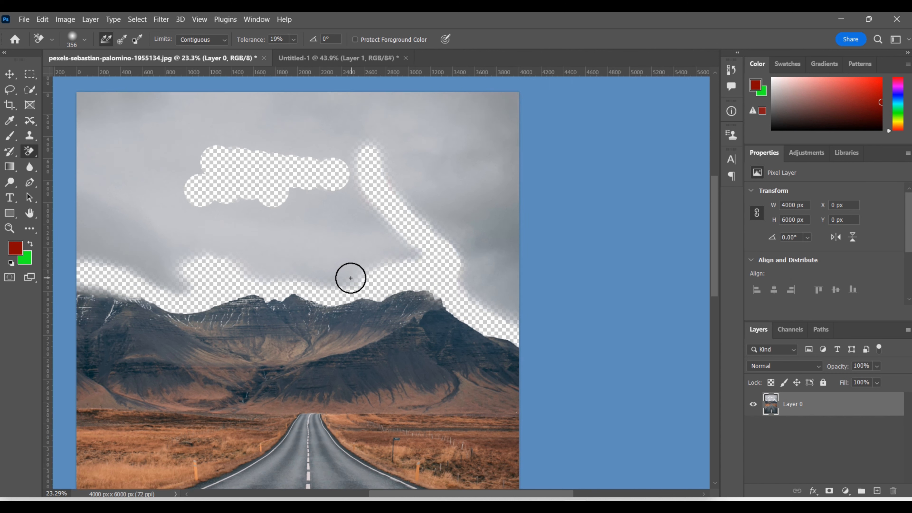
pyautogui.moveTo(103, 286); pyautogui.dragTo(78, 285)
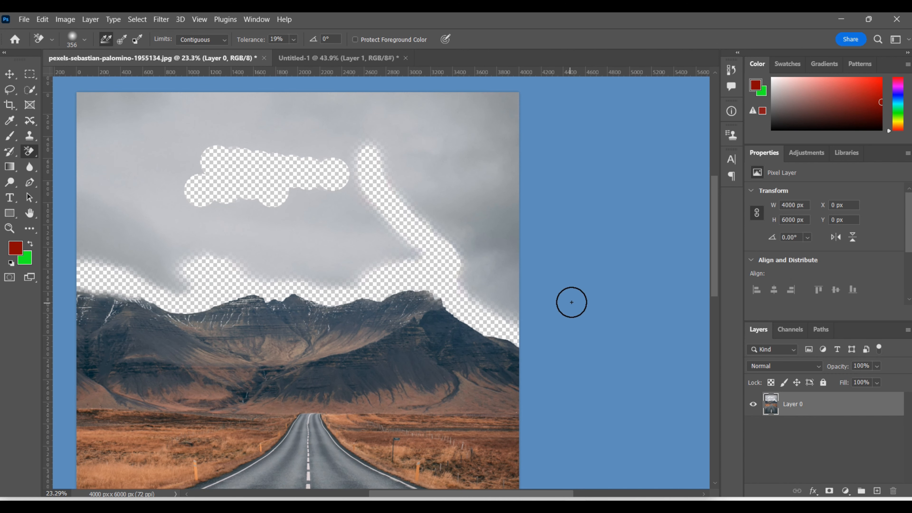
# Switch to the regular Eraser, enlarge its brush to 1102 px and erase the upper sky across the photo's full width.
pyautogui.rightClick(28, 151)
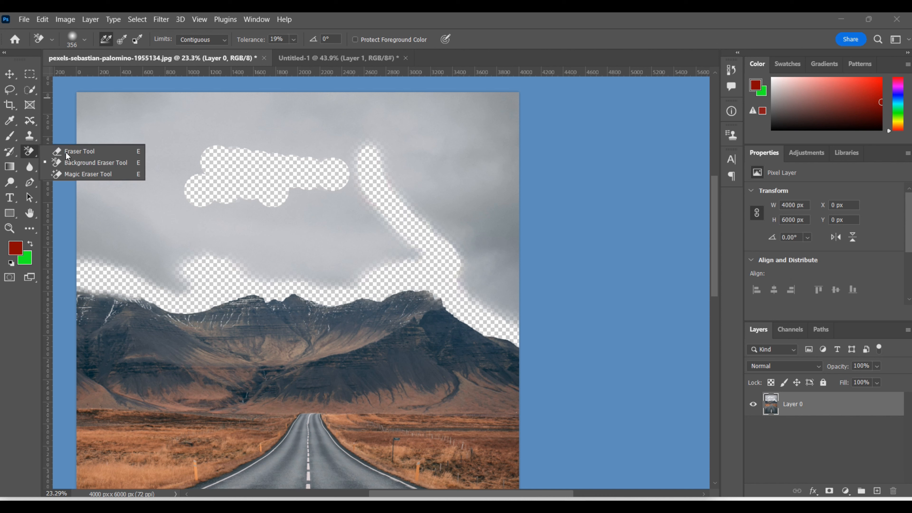
pyautogui.click(114, 153)
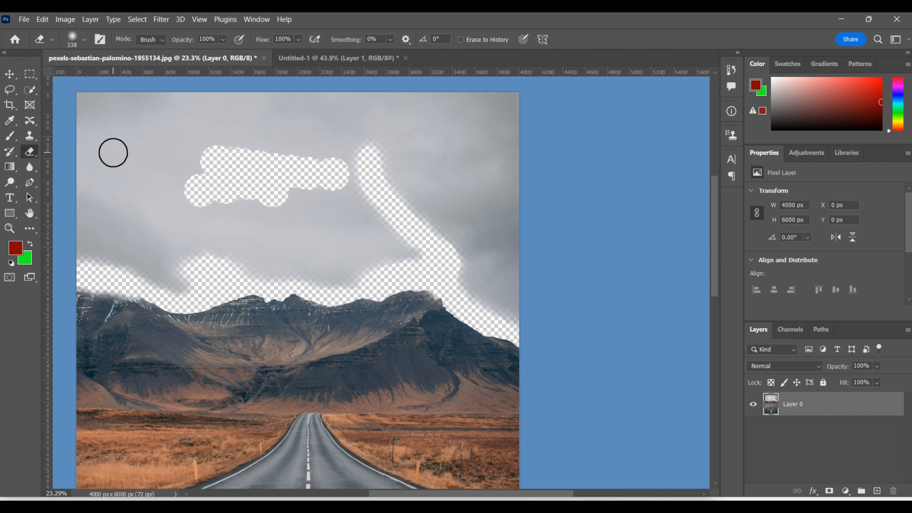
pyautogui.rightClick(180, 197)
pyautogui.moveTo(312, 225); pyautogui.dragTo(316, 225)
pyautogui.moveTo(112, 184)
pyautogui.mouseDown()
pyautogui.moveTo(138, 170)
pyautogui.moveTo(318, 139)
pyautogui.moveTo(137, 143)
pyautogui.moveTo(90, 113)
pyautogui.moveTo(218, 123)
pyautogui.moveTo(523, 116)
pyautogui.moveTo(498, 118)
pyautogui.moveTo(493, 162)
pyautogui.moveTo(441, 169)
pyautogui.moveTo(464, 183)
pyautogui.mouseUp()
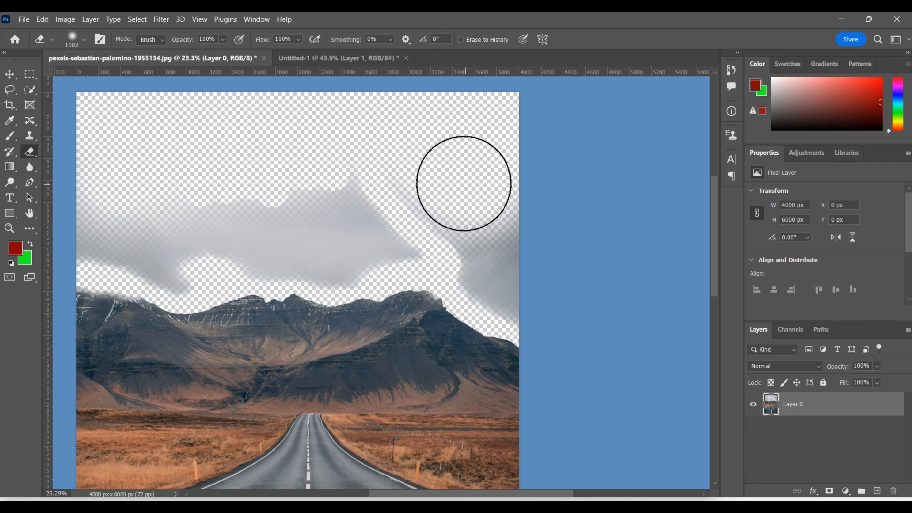
# Set the Eraser size to 322 px and erase the remaining clouds between the cleared upper sky and the mountain ridge.
pyautogui.rightClick(465, 183)
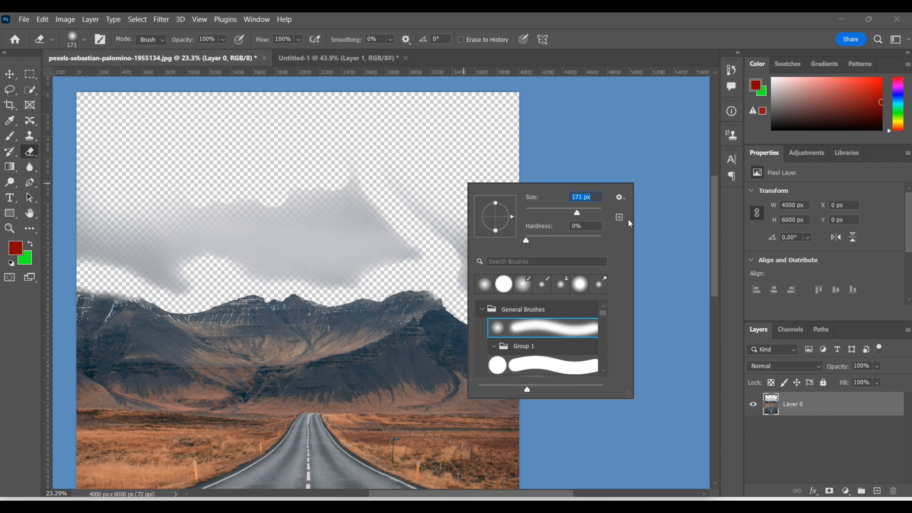
pyautogui.moveTo(373, 199)
pyautogui.mouseDown()
pyautogui.moveTo(263, 198)
pyautogui.moveTo(341, 210)
pyautogui.moveTo(388, 243)
pyautogui.moveTo(477, 249)
pyautogui.moveTo(497, 228)
pyautogui.moveTo(512, 253)
pyautogui.moveTo(512, 210)
pyautogui.moveTo(519, 317)
pyautogui.moveTo(476, 264)
pyautogui.moveTo(470, 275)
pyautogui.moveTo(492, 295)
pyautogui.moveTo(505, 267)
pyautogui.moveTo(499, 288)
pyautogui.mouseUp()
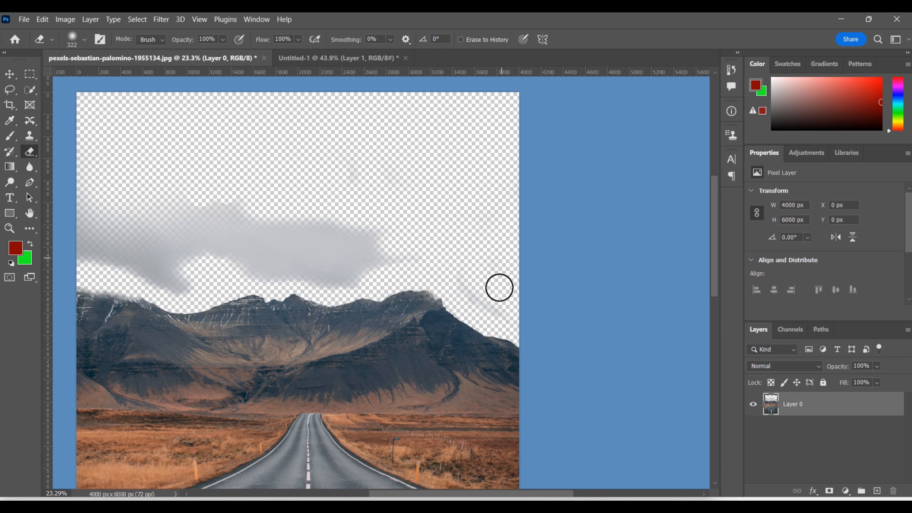
pyautogui.moveTo(379, 254)
pyautogui.mouseDown()
pyautogui.moveTo(333, 275)
pyautogui.moveTo(380, 274)
pyautogui.moveTo(73, 238)
pyautogui.moveTo(296, 233)
pyautogui.moveTo(368, 218)
pyautogui.moveTo(274, 232)
pyautogui.moveTo(200, 201)
pyautogui.moveTo(131, 199)
pyautogui.moveTo(135, 211)
pyautogui.moveTo(197, 227)
pyautogui.moveTo(103, 226)
pyautogui.mouseUp()
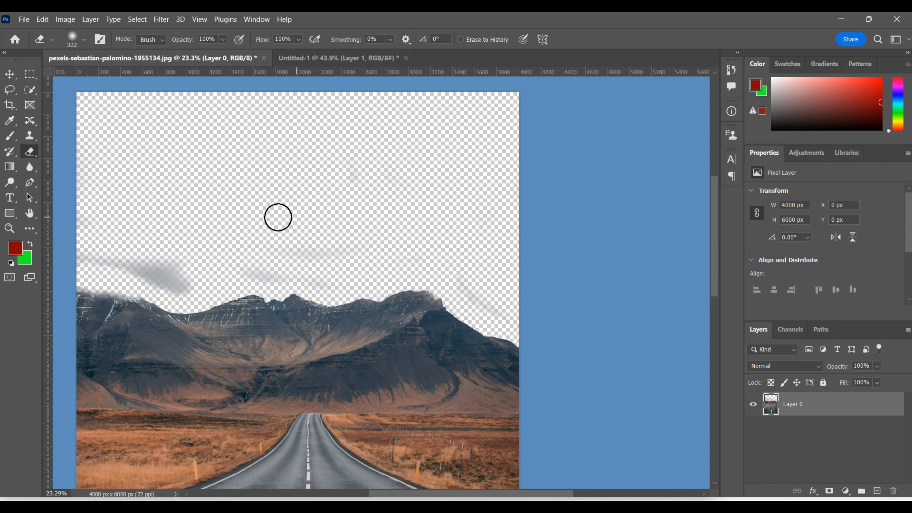
pyautogui.moveTo(342, 244)
pyautogui.mouseDown()
pyautogui.moveTo(267, 255)
pyautogui.moveTo(278, 269)
pyautogui.moveTo(248, 268)
pyautogui.mouseUp()
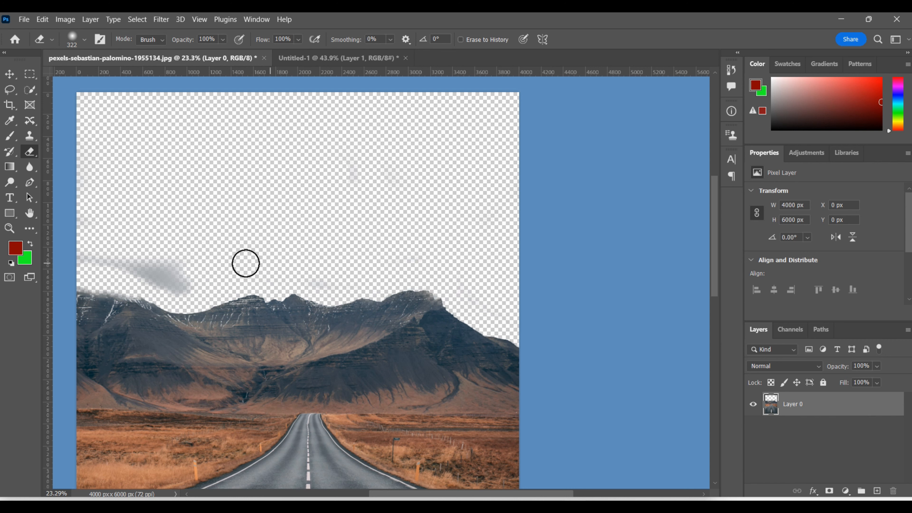
pyautogui.moveTo(197, 273)
pyautogui.mouseDown()
pyautogui.moveTo(169, 278)
pyautogui.moveTo(73, 246)
pyautogui.mouseUp()
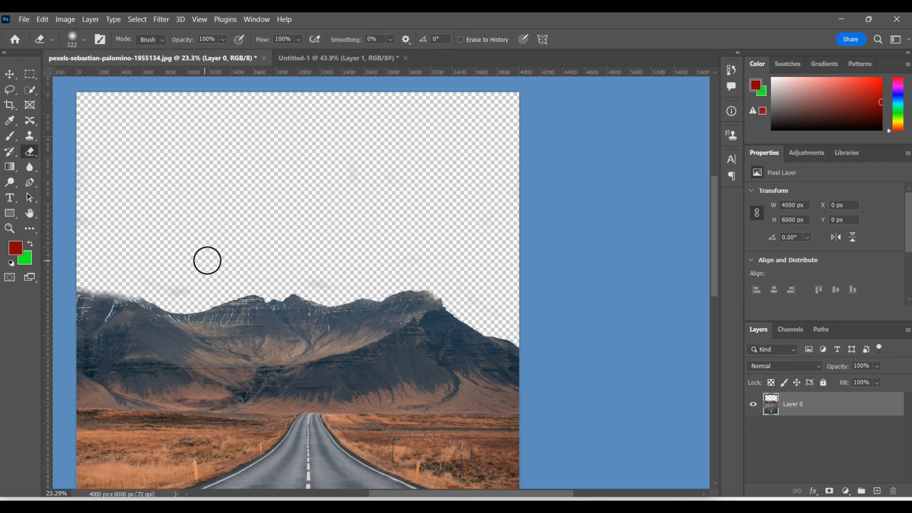
# Place the photo of a swan on a mountain lake from File Explorer's Downloads folder into the Photoshop landscape document.
pyautogui.scroll(-5, 356, 222)
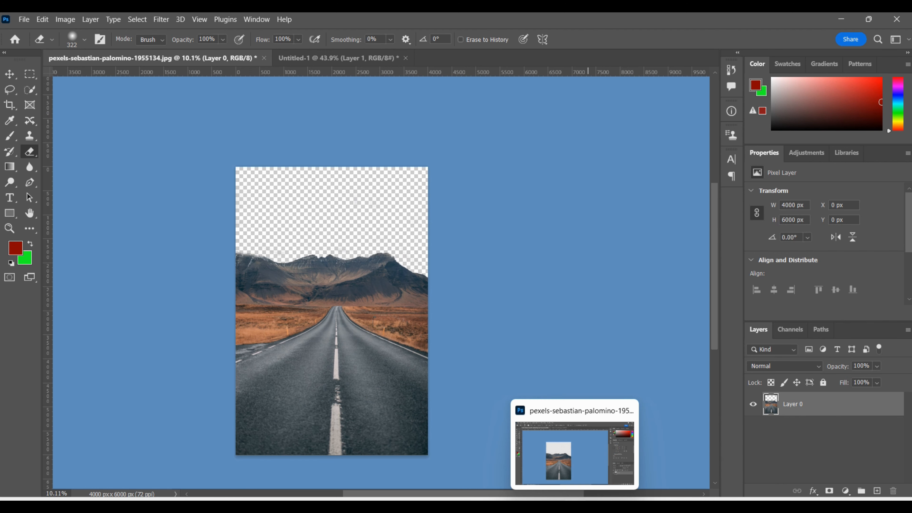
pyautogui.click(511, 494)
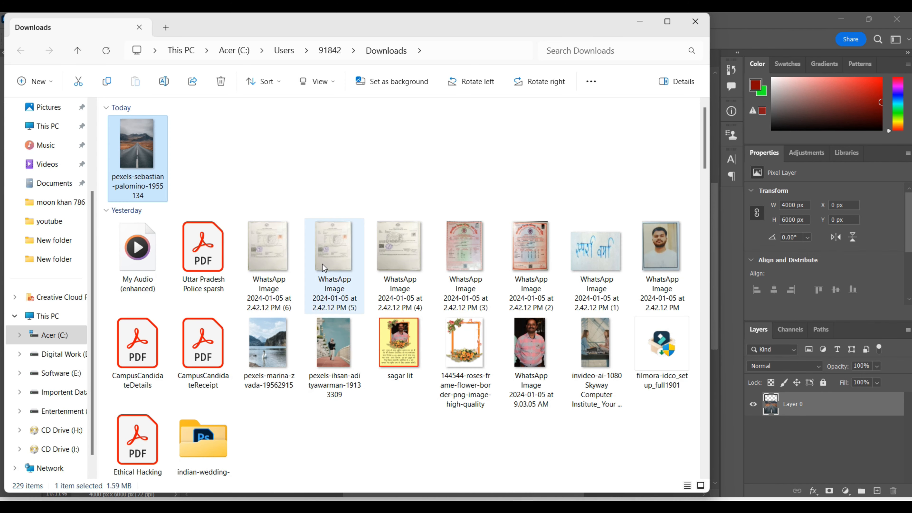
pyautogui.scroll(-2, 325, 269)
pyautogui.click(282, 212)
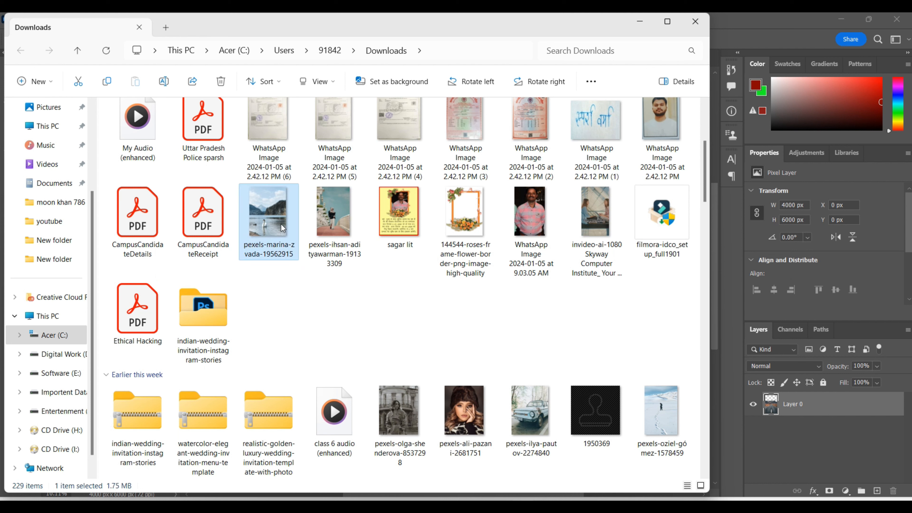
pyautogui.moveTo(264, 226); pyautogui.dragTo(716, 400)
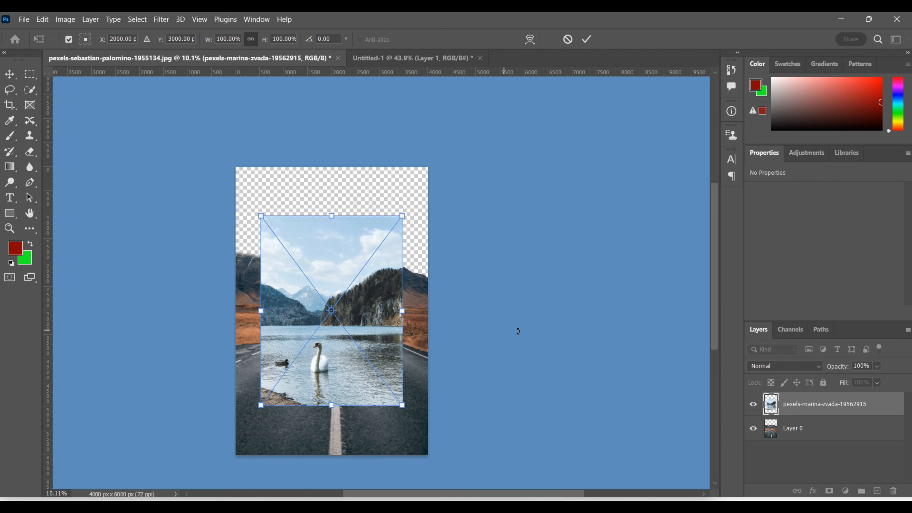
# Scale the placed lake photo to 165.74% and align its upper edge with the canvas top so it covers the canvas.
pyautogui.moveTo(402, 216); pyautogui.dragTo(464, 135)
pyautogui.moveTo(348, 214); pyautogui.dragTo(316, 243)
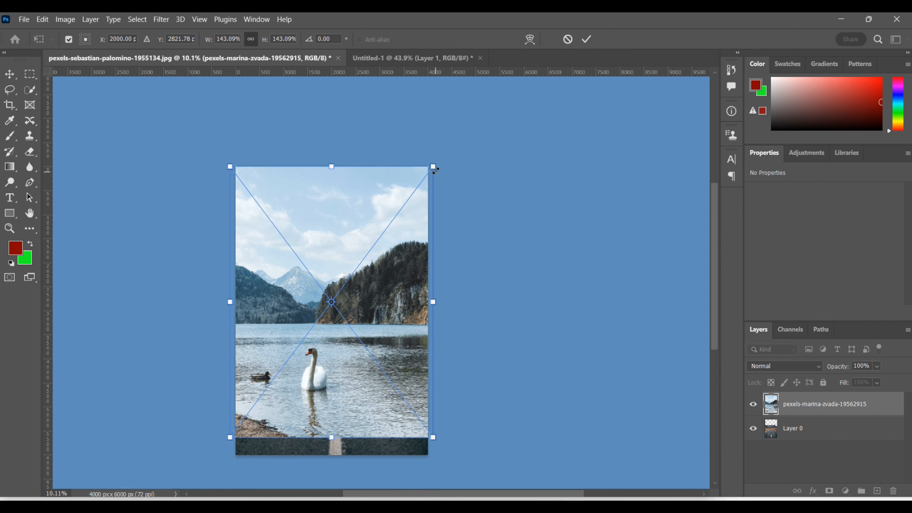
pyautogui.moveTo(436, 165); pyautogui.dragTo(467, 125)
pyautogui.moveTo(340, 227); pyautogui.dragTo(334, 254)
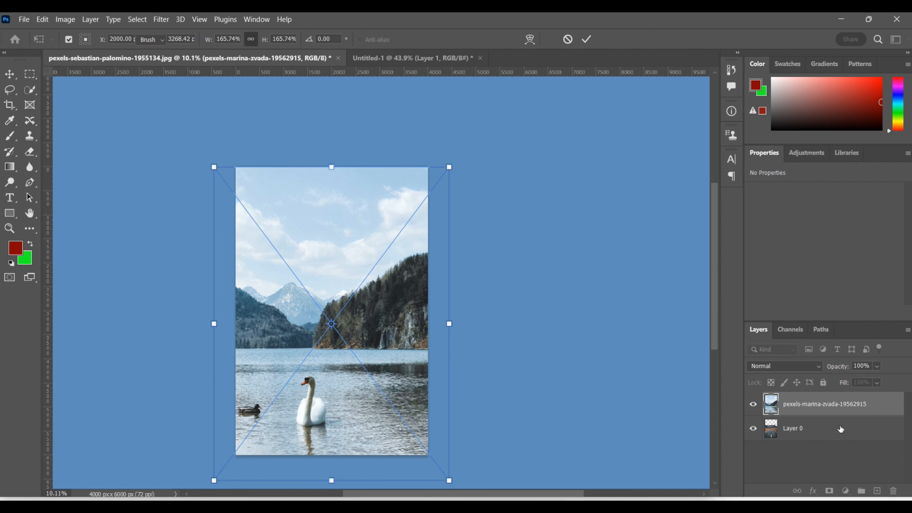
pyautogui.press('Return')
# Move the lake photo's layer below Layer 0 so its sky fills the erased area above the mountains.
pyautogui.press('e')
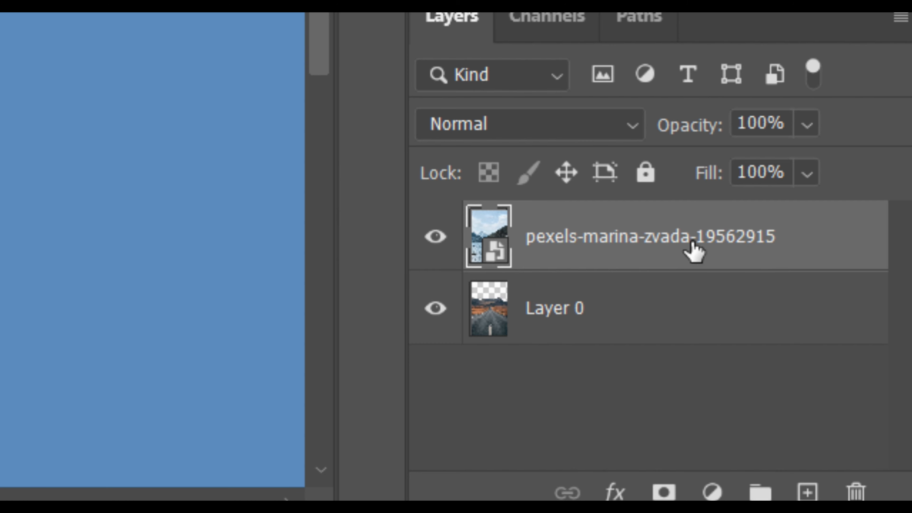
pyautogui.moveTo(678, 238); pyautogui.dragTo(678, 350)
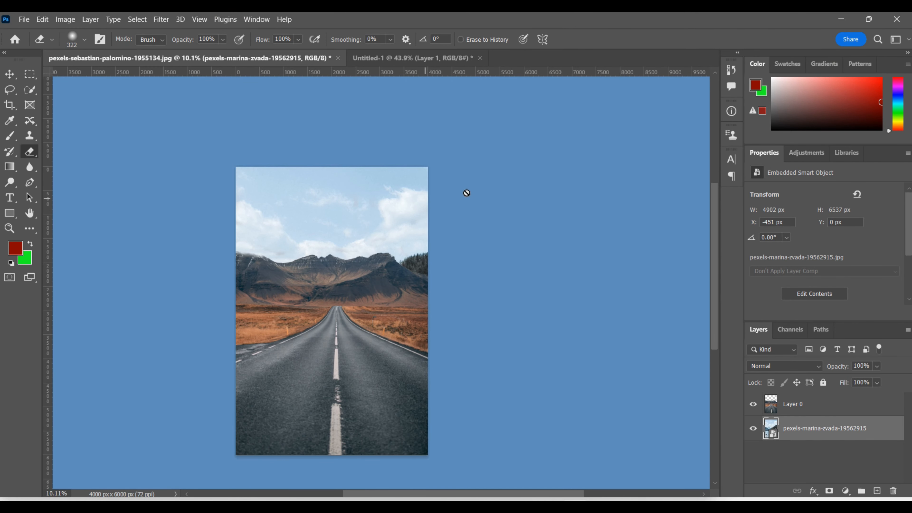
pyautogui.scroll(3, 327, 219)
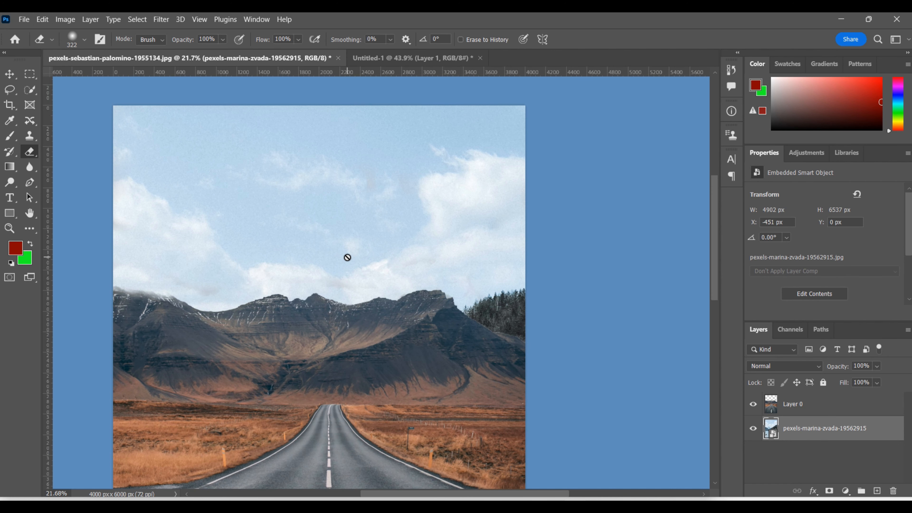